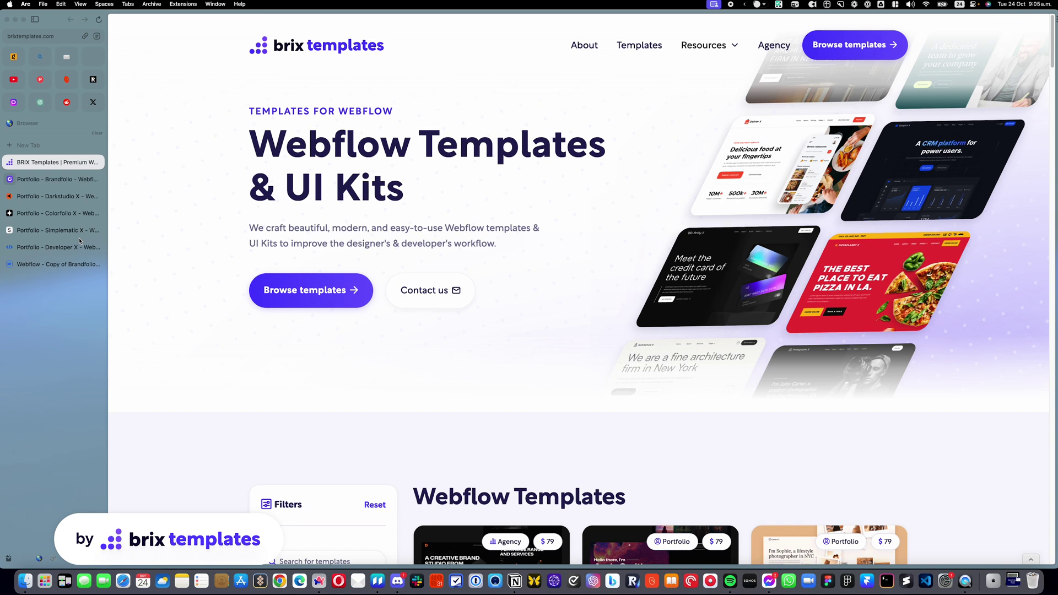
# Step: Switch to the 'Portfolio - Brandfolio' tab showing the my portfolio page and project cards
pyautogui.click(55, 179)
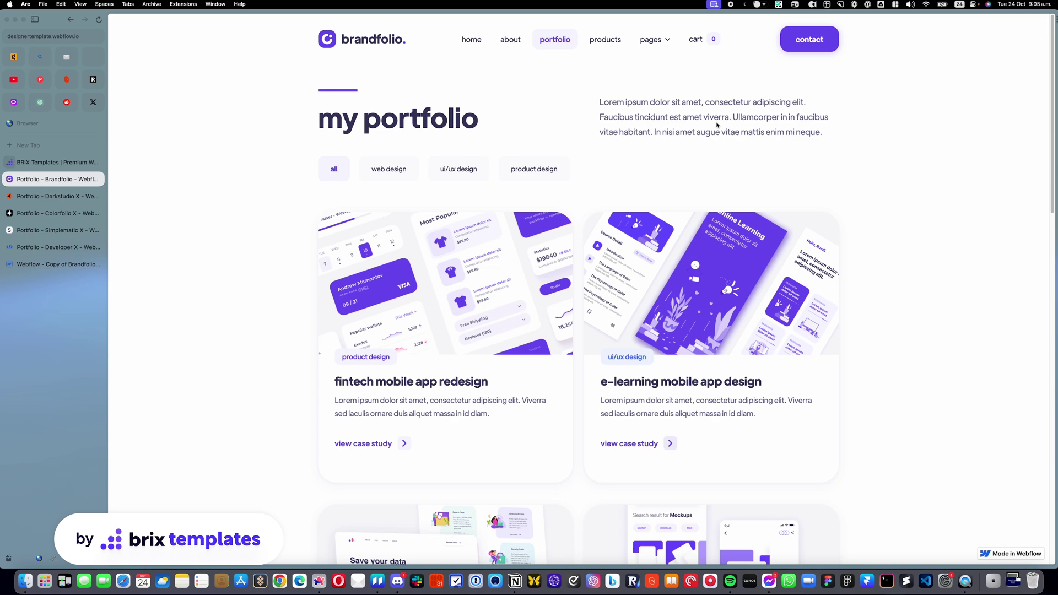
pyautogui.scroll(-8, 670, 237)
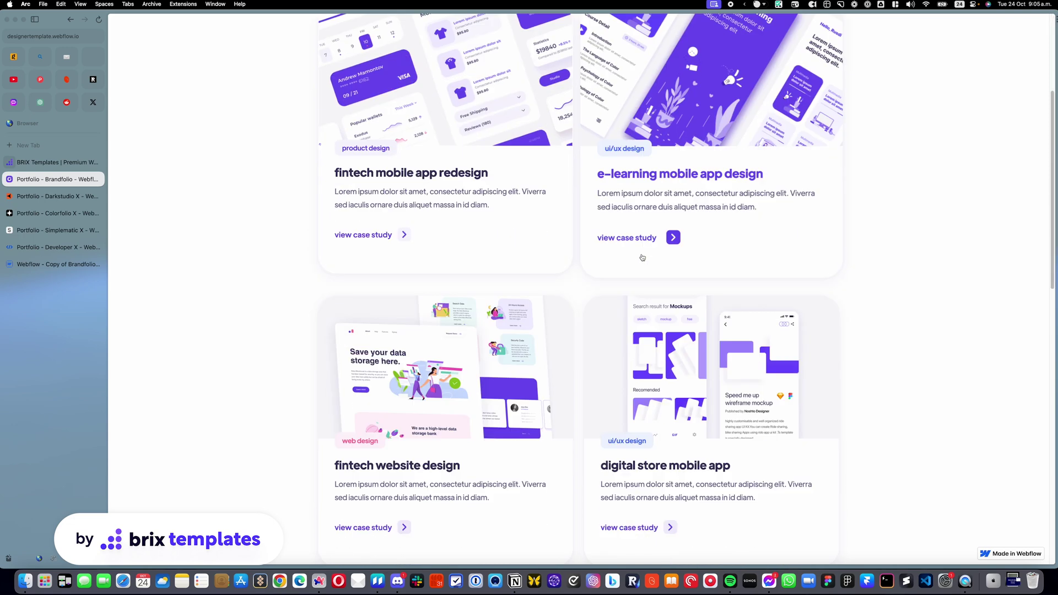
pyautogui.scroll(4, 687, 326)
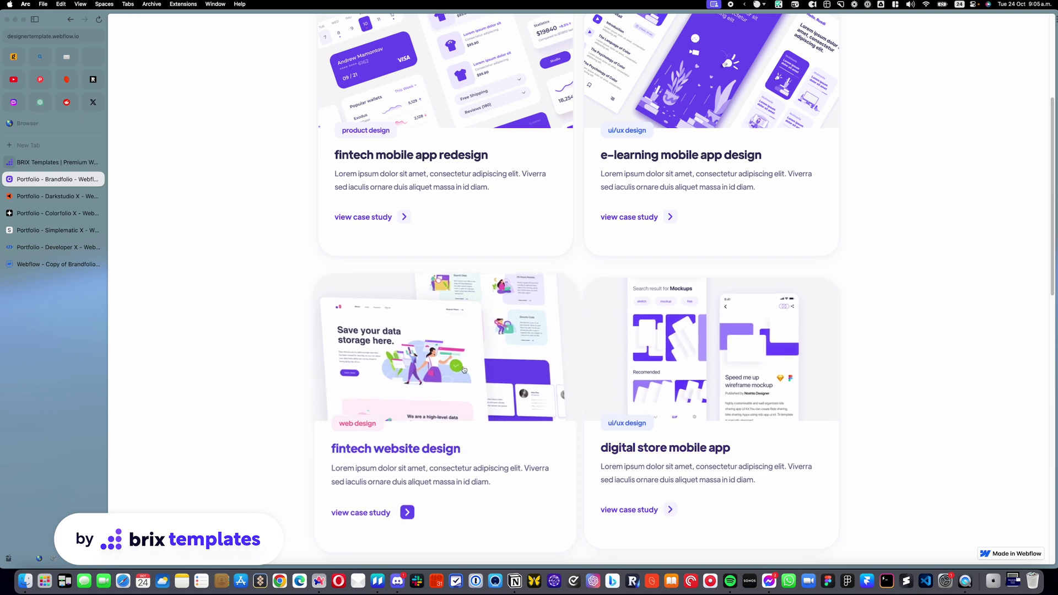
pyautogui.scroll(4, 414, 406)
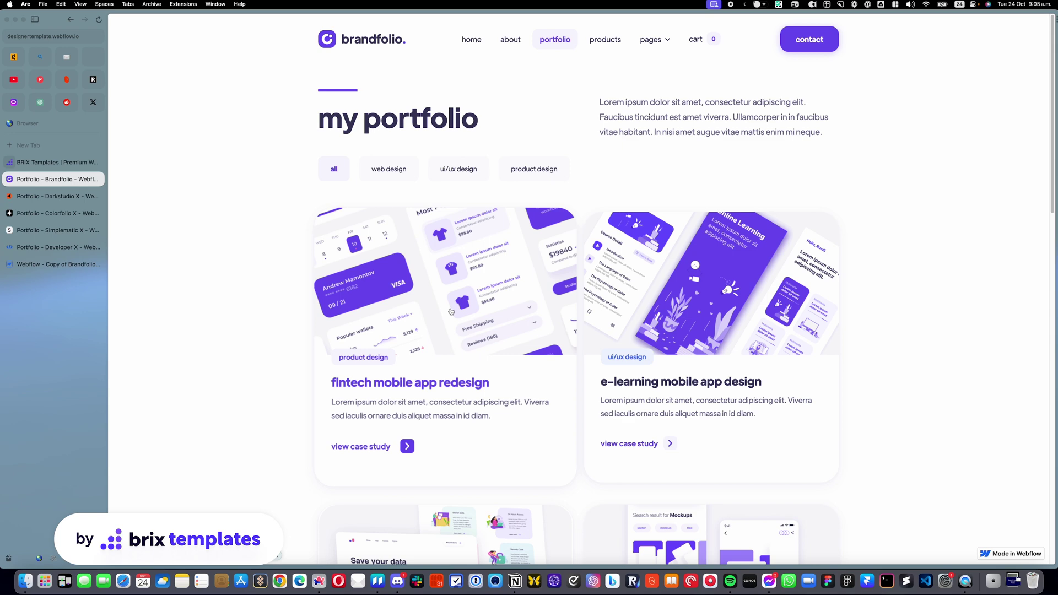
pyautogui.scroll(-3, 235, 330)
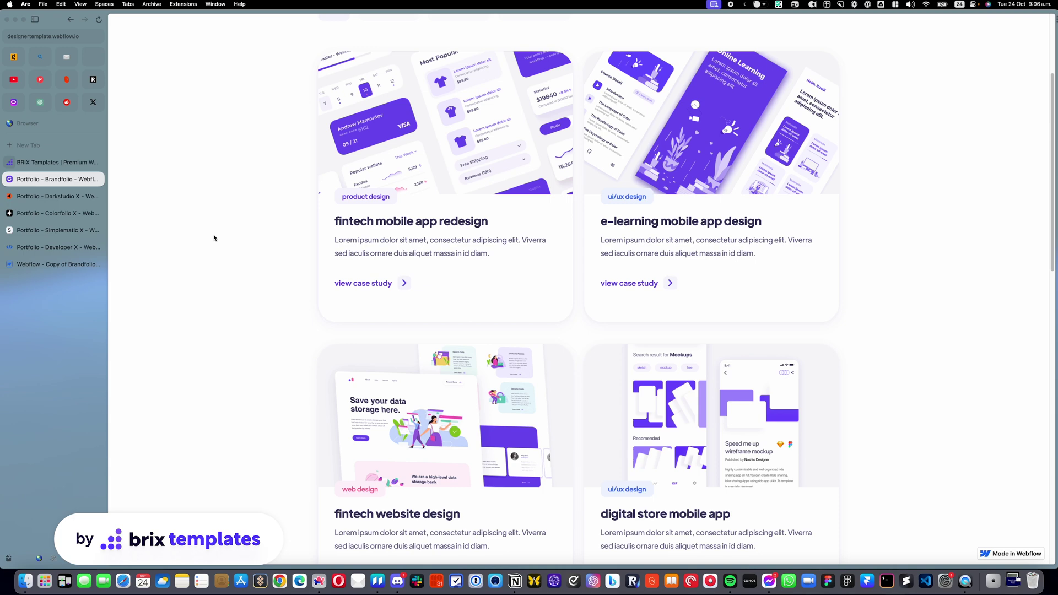
pyautogui.scroll(3, 255, 218)
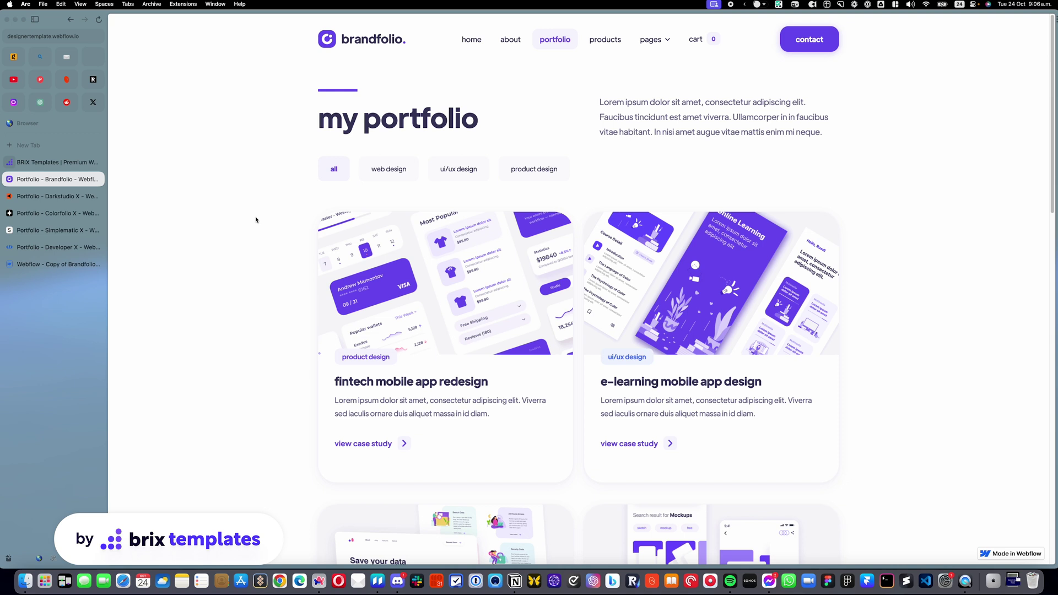
# Step: In the Webflow project, review the four items in the Portfolio CMS collection
pyautogui.click(52, 266)
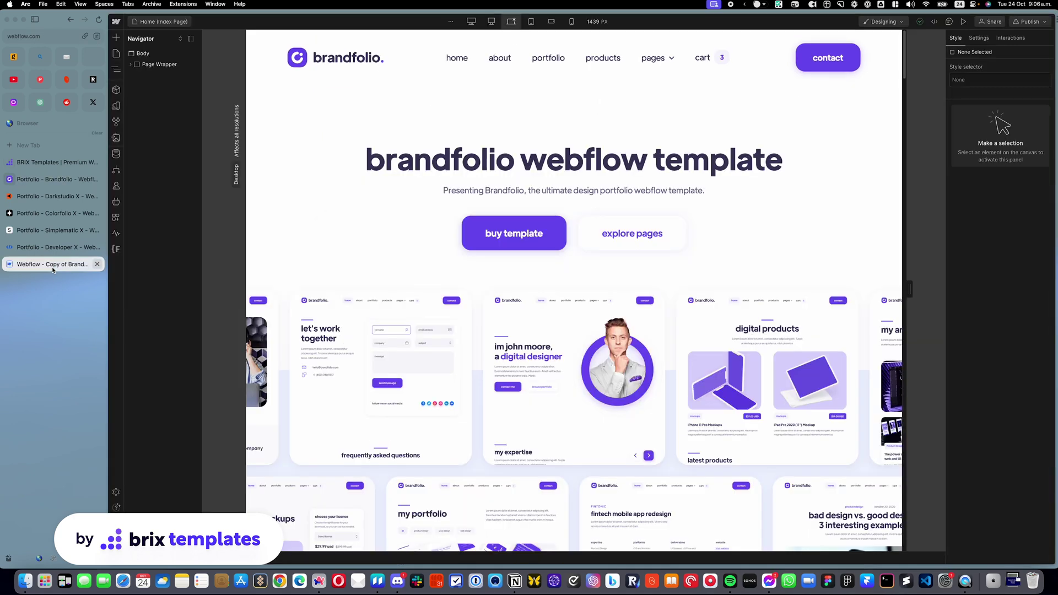
pyautogui.click(116, 155)
pyautogui.click(150, 102)
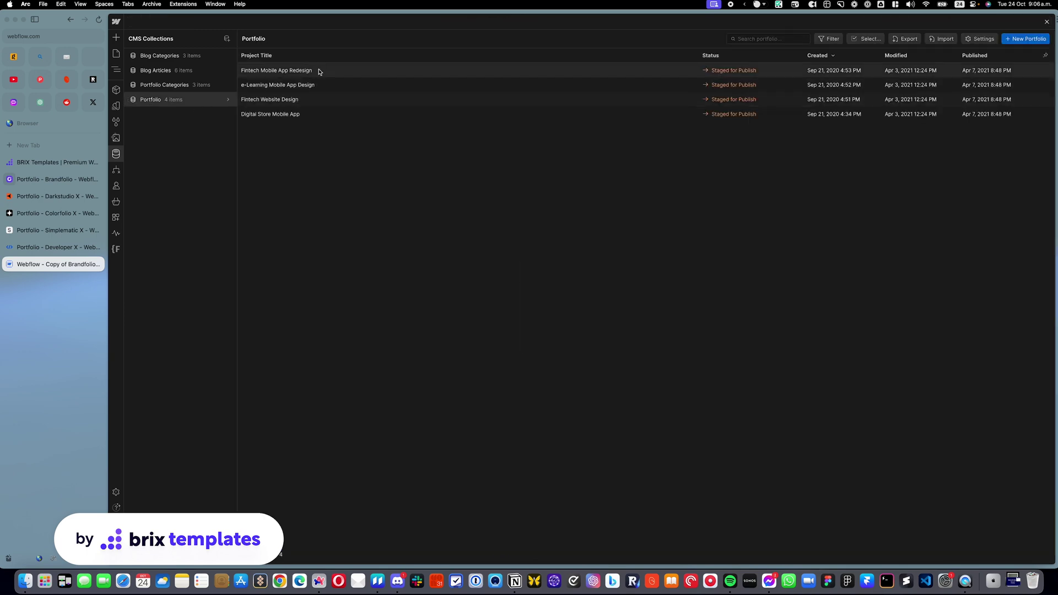
# Step: Open the Portfolio page and expand the Navigator down to the Collection List Wrappers
pyautogui.click(116, 54)
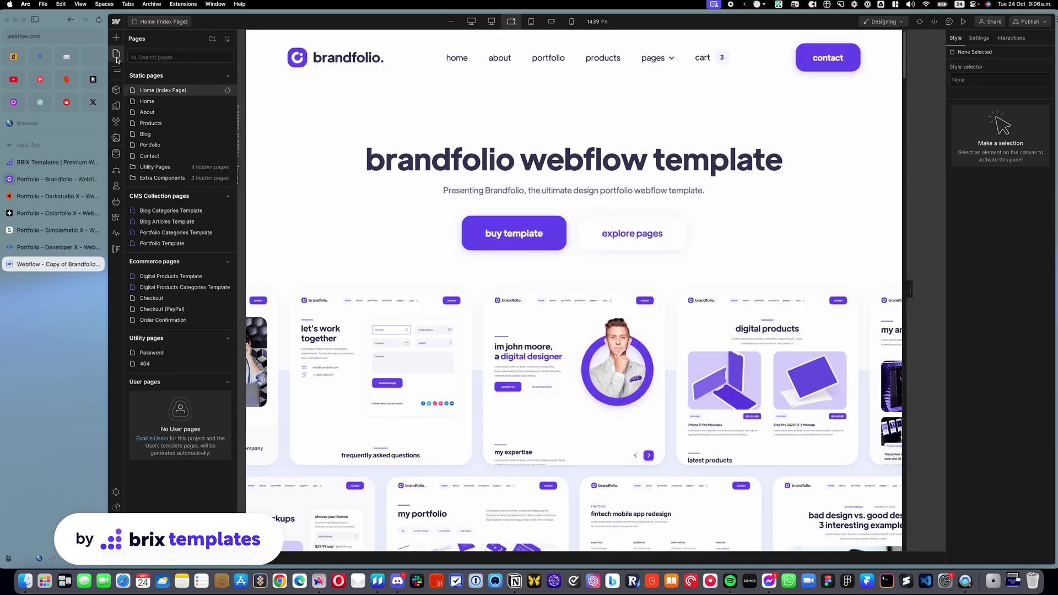
pyautogui.click(158, 144)
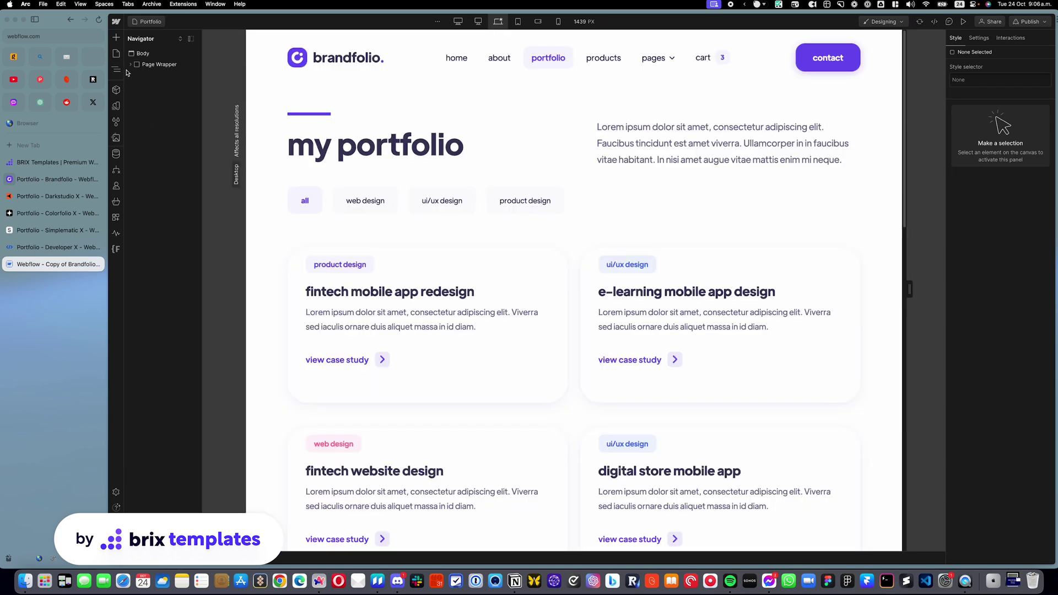
pyautogui.click(130, 65)
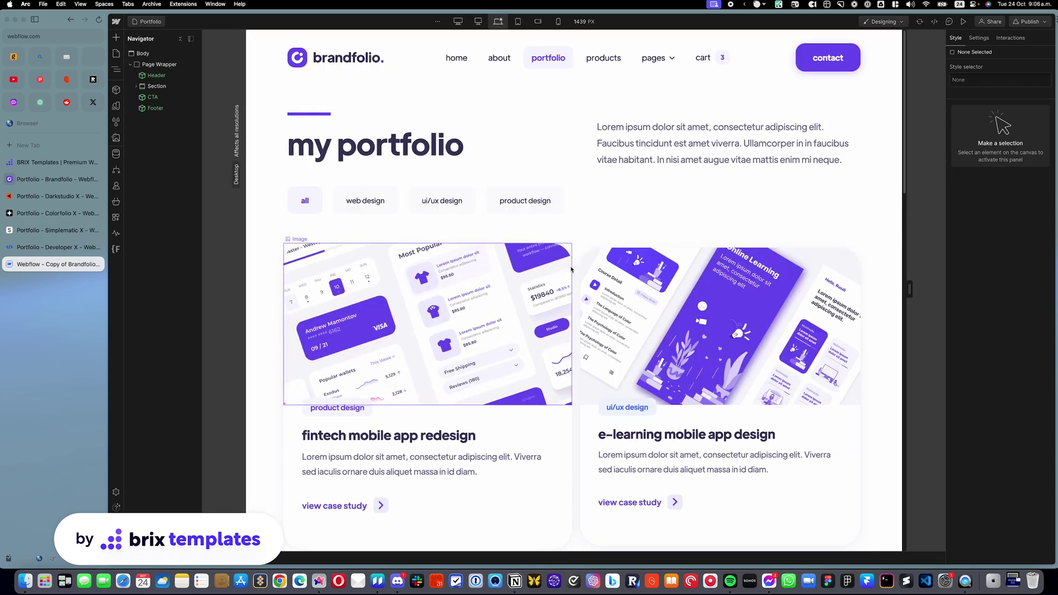
pyautogui.click(338, 237)
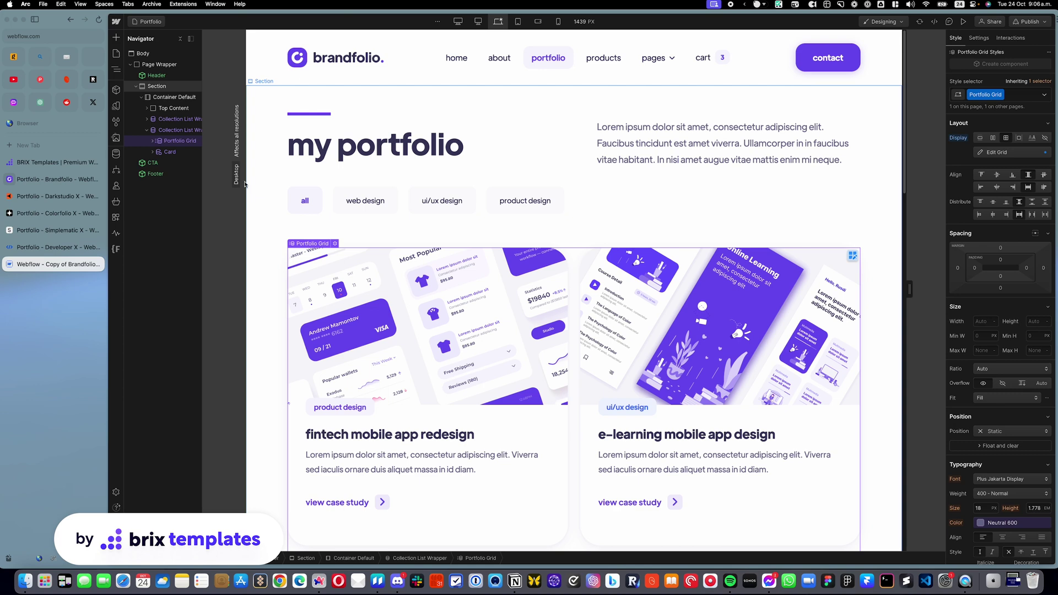
pyautogui.click(184, 121)
pyautogui.moveTo(202, 146); pyautogui.dragTo(234, 146)
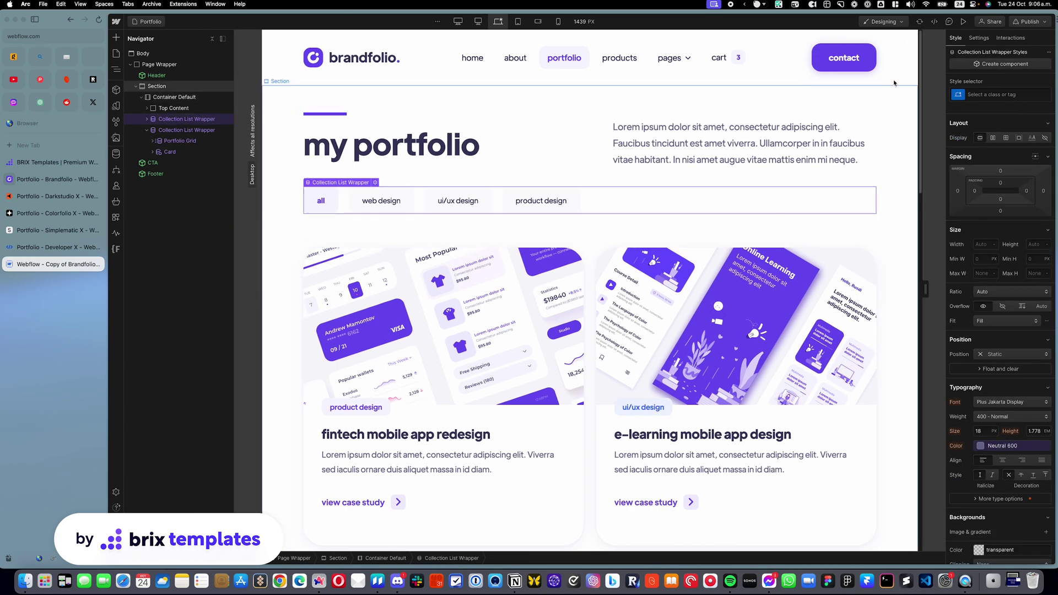
# Step: Show Settings for the second Collection List Wrapper, which holds the portfolio cards
pyautogui.click(175, 132)
pyautogui.click(977, 38)
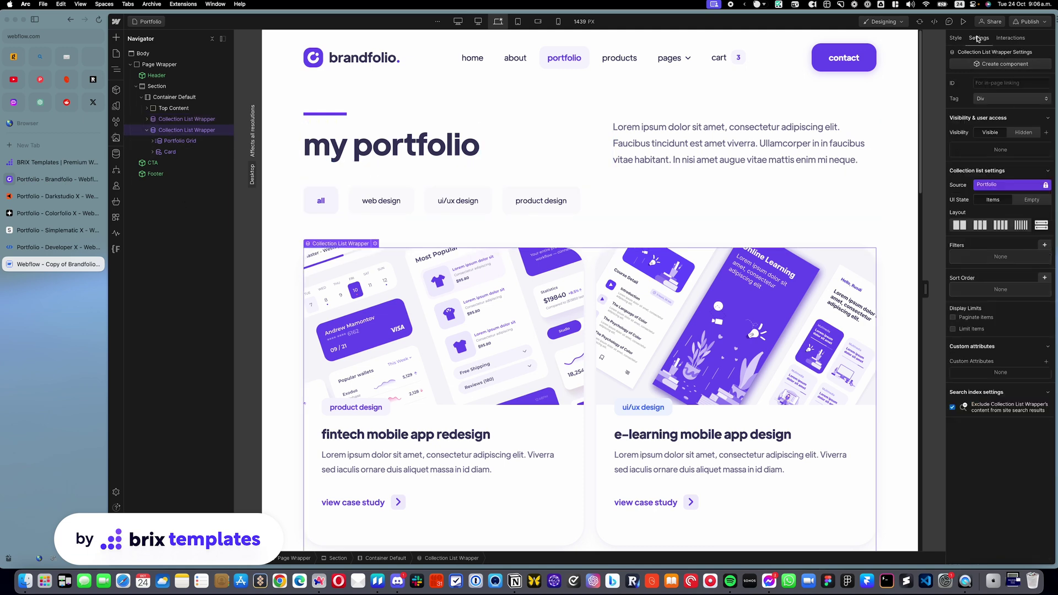
# Step: Sort the collection list by Project Title in Z-A order
pyautogui.click(1043, 279)
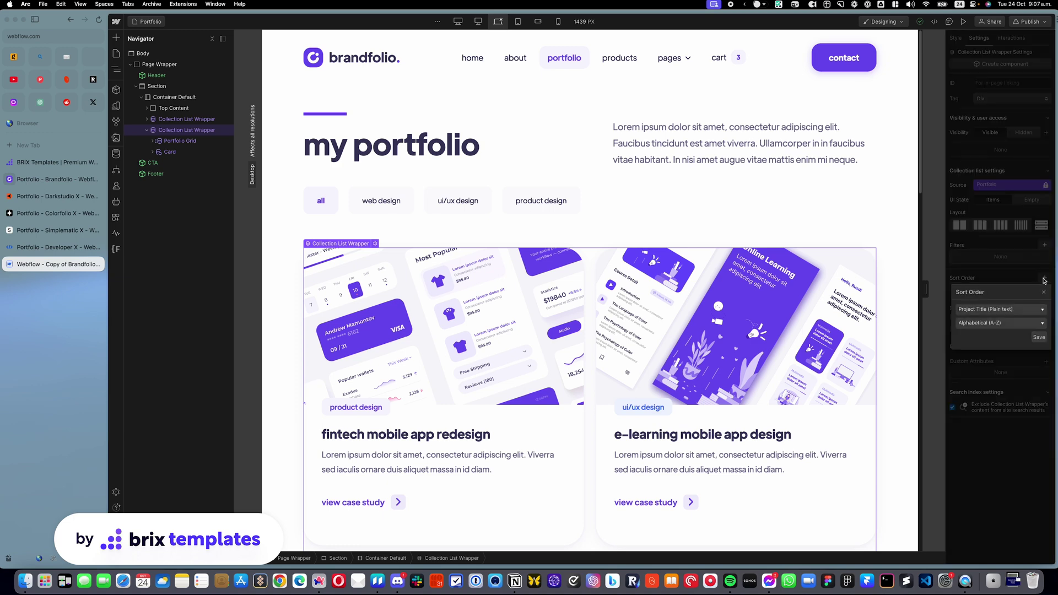
pyautogui.click(1020, 310)
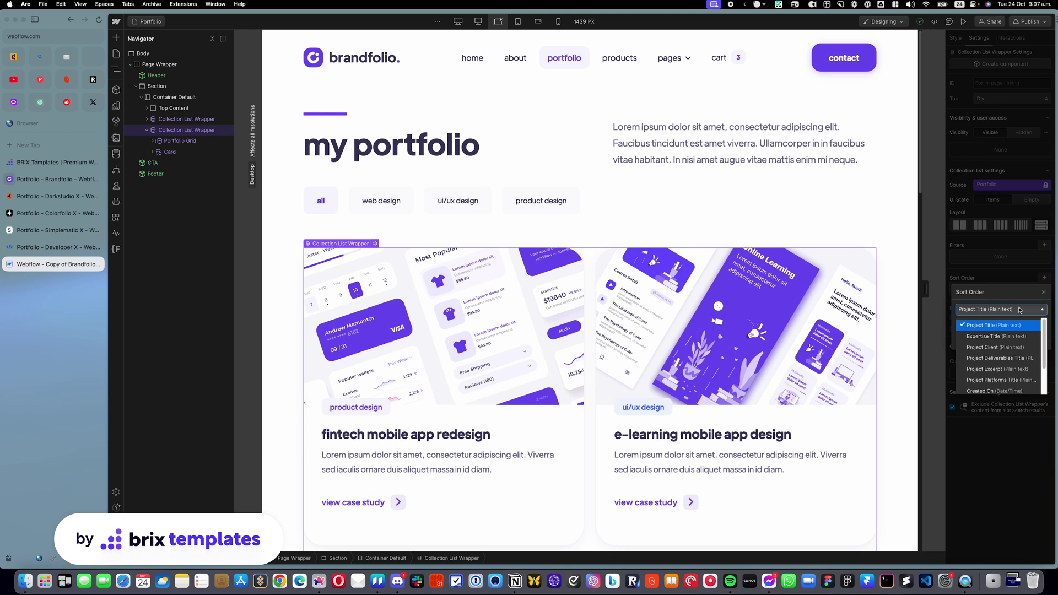
pyautogui.click(998, 347)
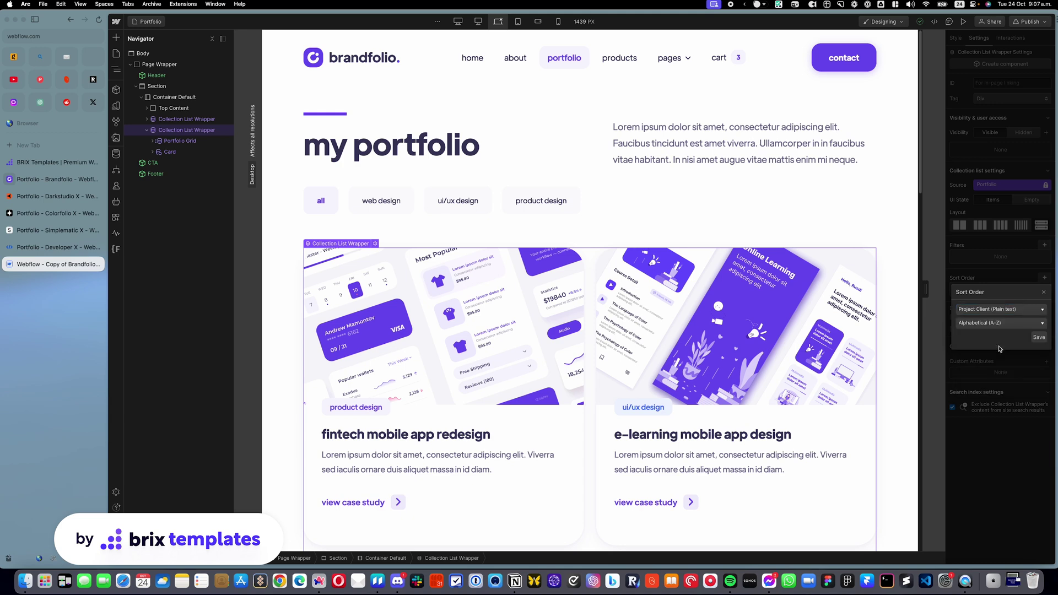
pyautogui.click(1002, 309)
pyautogui.click(994, 325)
pyautogui.click(994, 325)
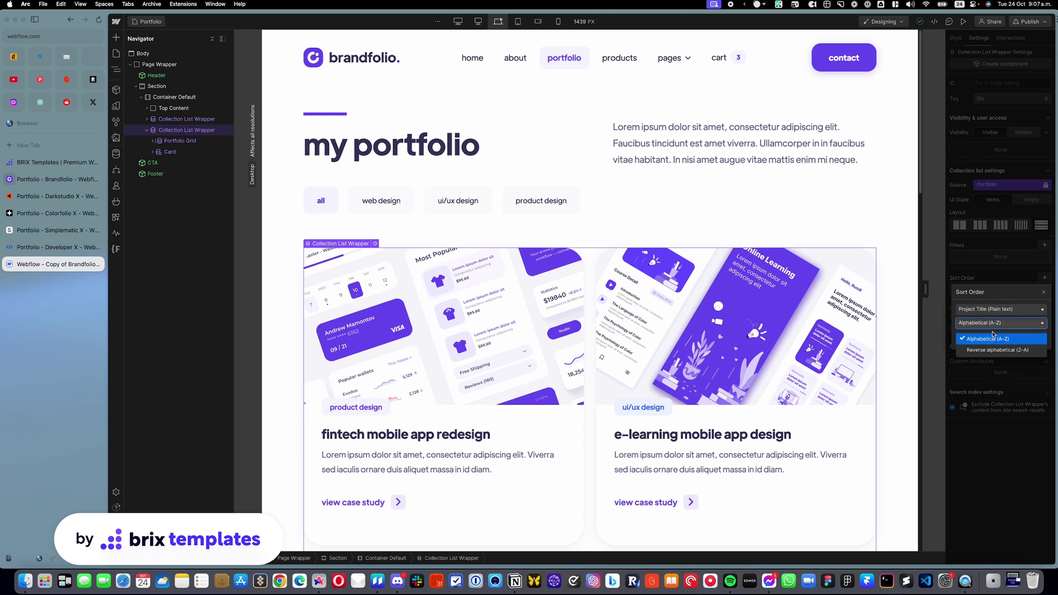
pyautogui.click(993, 350)
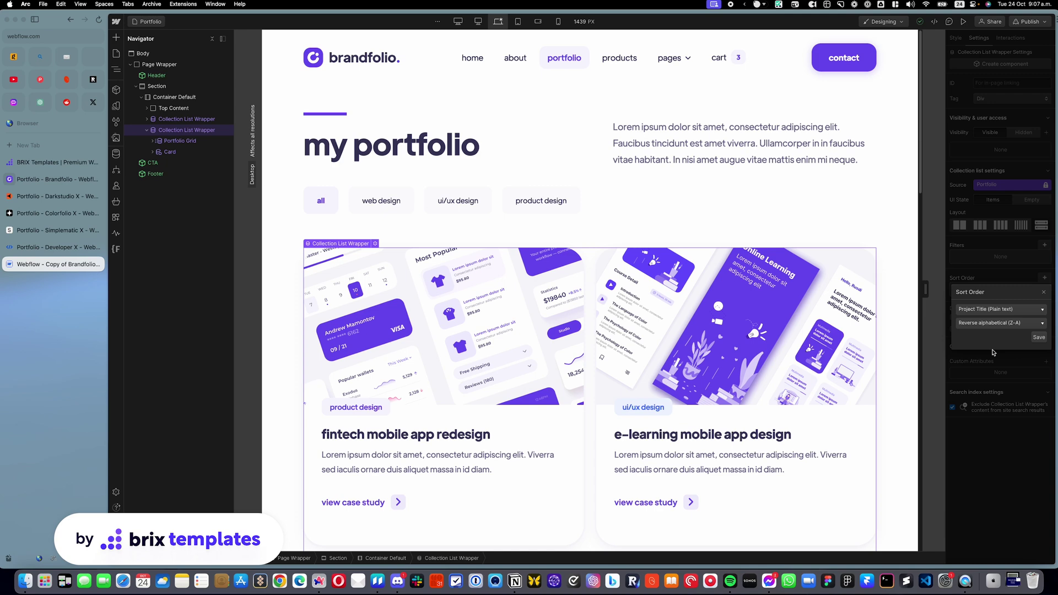
pyautogui.click(1038, 337)
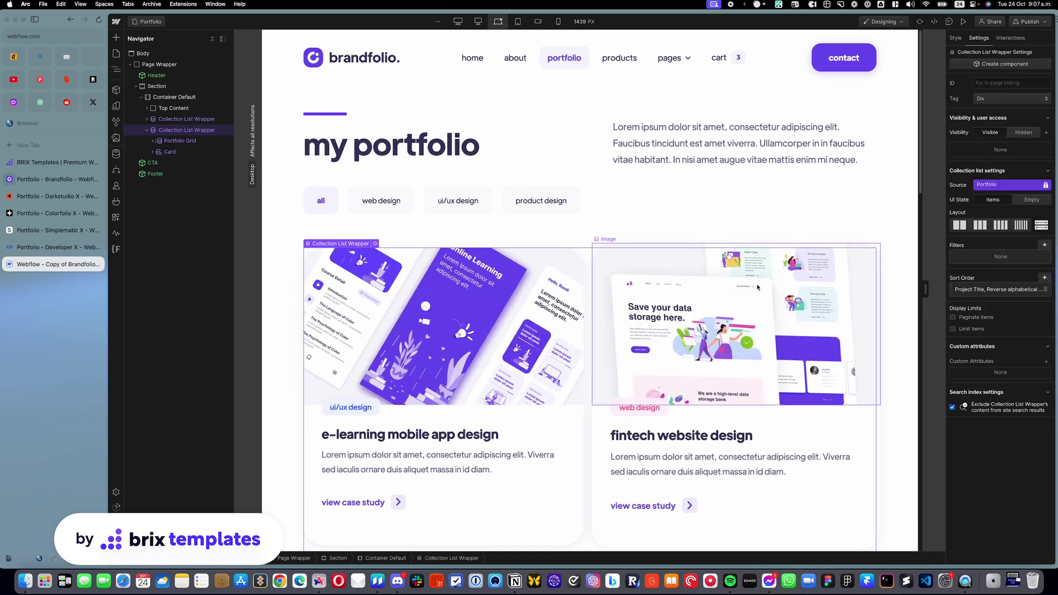
# Step: Change the sort to Created On, oldest to newest
pyautogui.click(1045, 279)
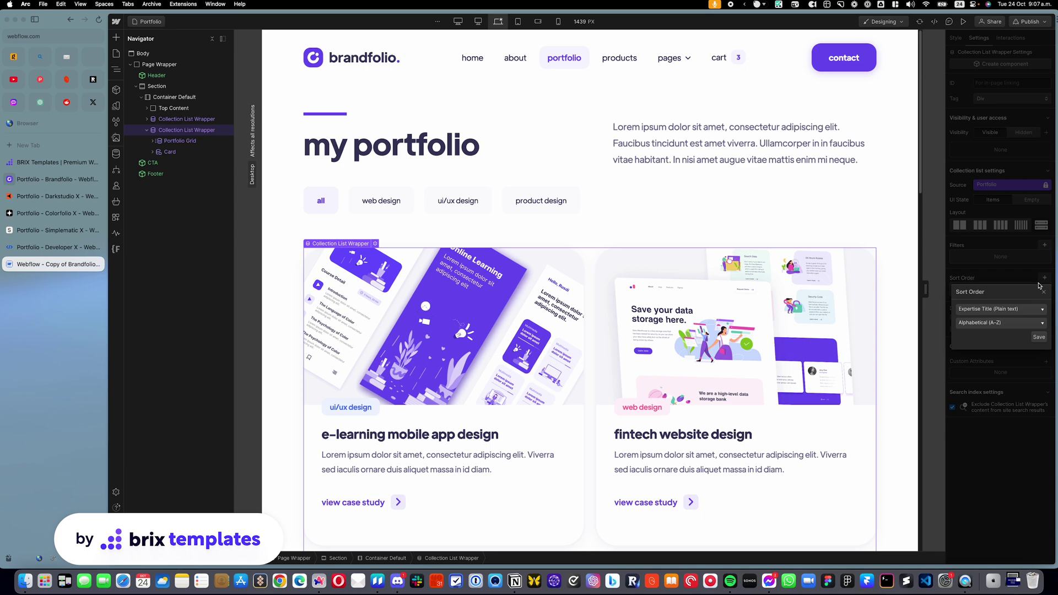
pyautogui.click(1000, 310)
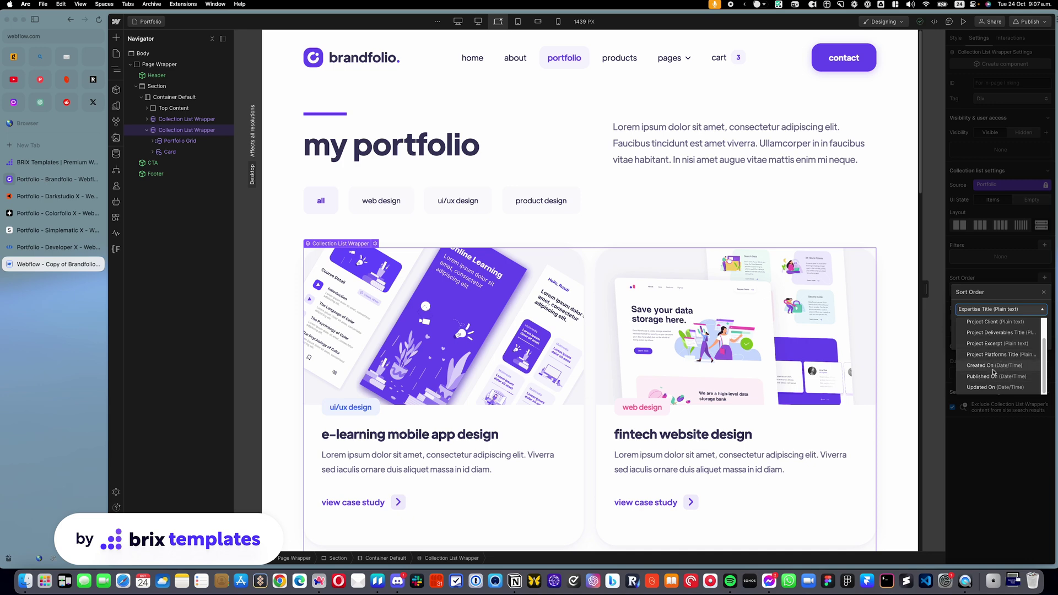
pyautogui.click(995, 366)
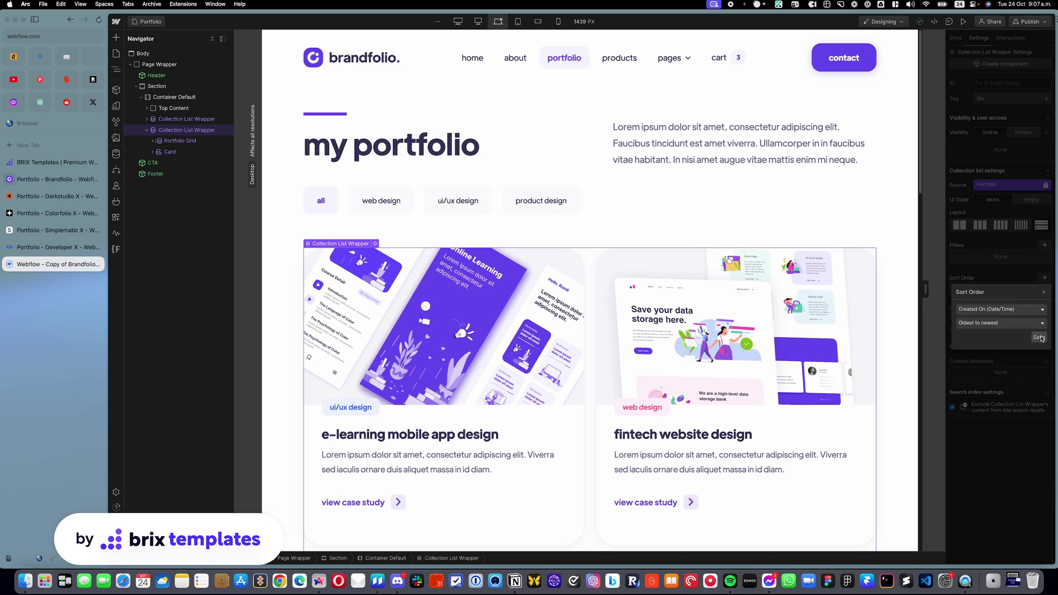
pyautogui.click(1039, 338)
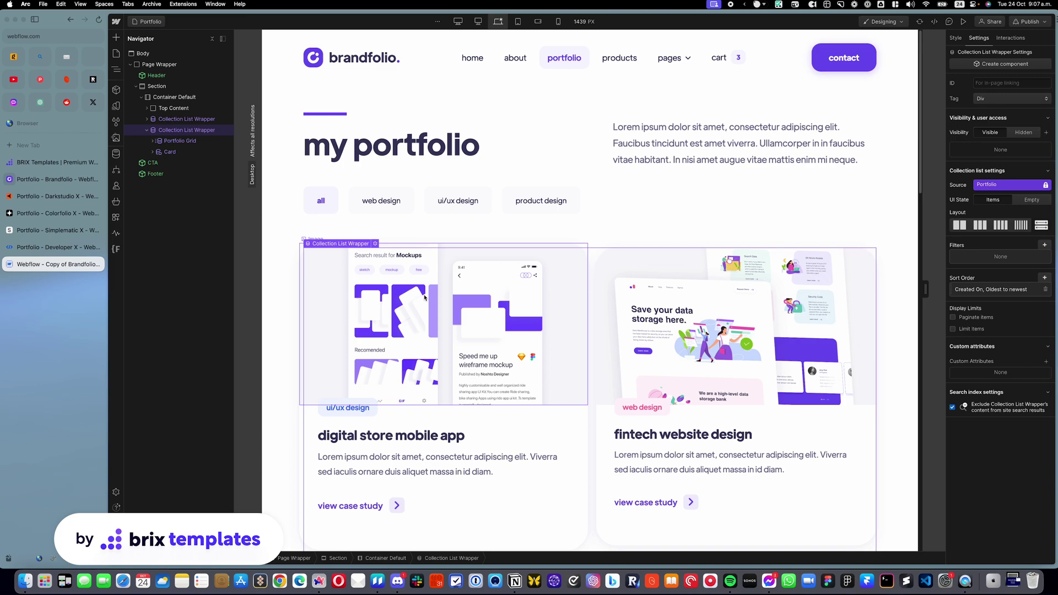
# Step: Try dragging the card paragraph above the titles, undo it, then open the CMS collections
pyautogui.scroll(-5, 423, 297)
pyautogui.scroll(5, 423, 297)
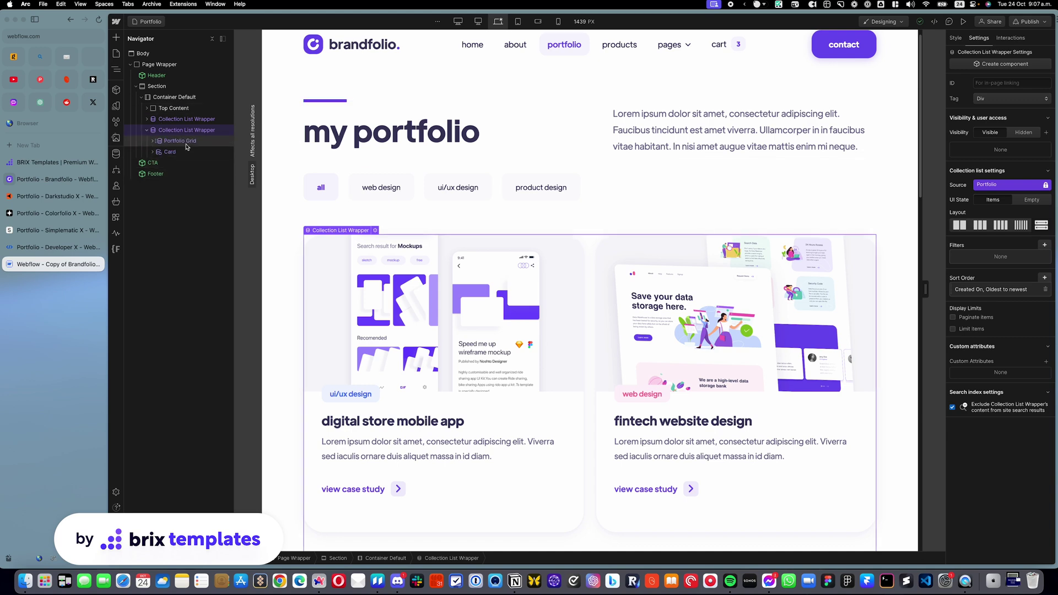
pyautogui.click(838, 455)
pyautogui.moveTo(837, 455); pyautogui.dragTo(809, 422)
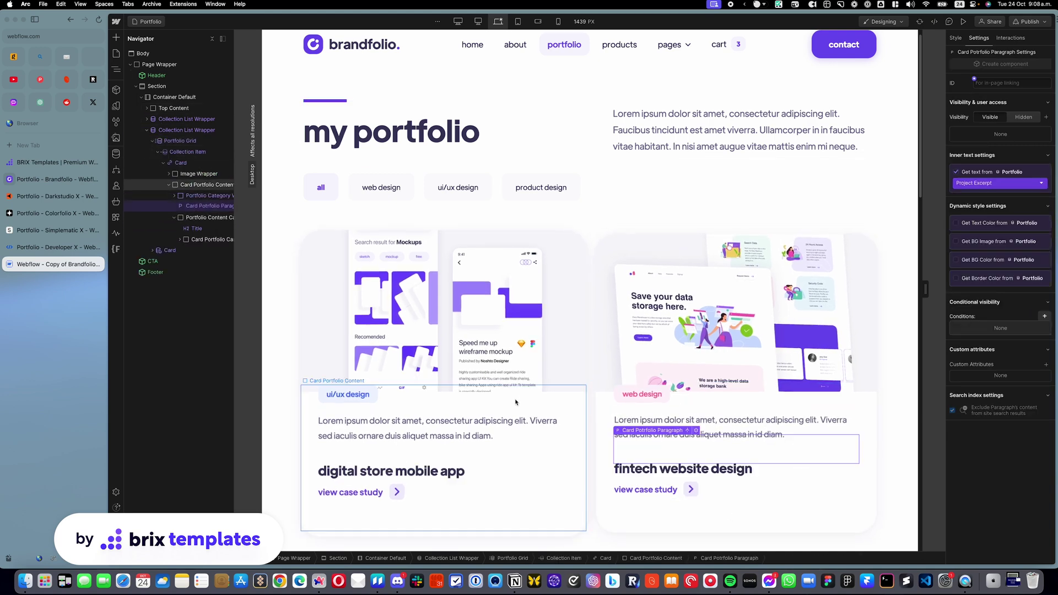
pyautogui.press('super+z')
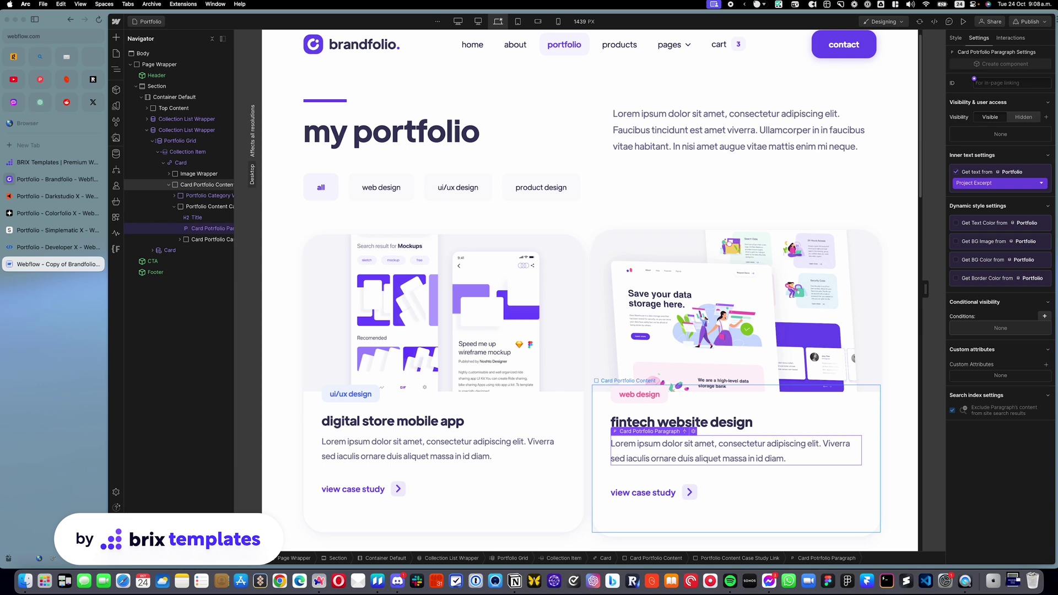
pyautogui.click(159, 152)
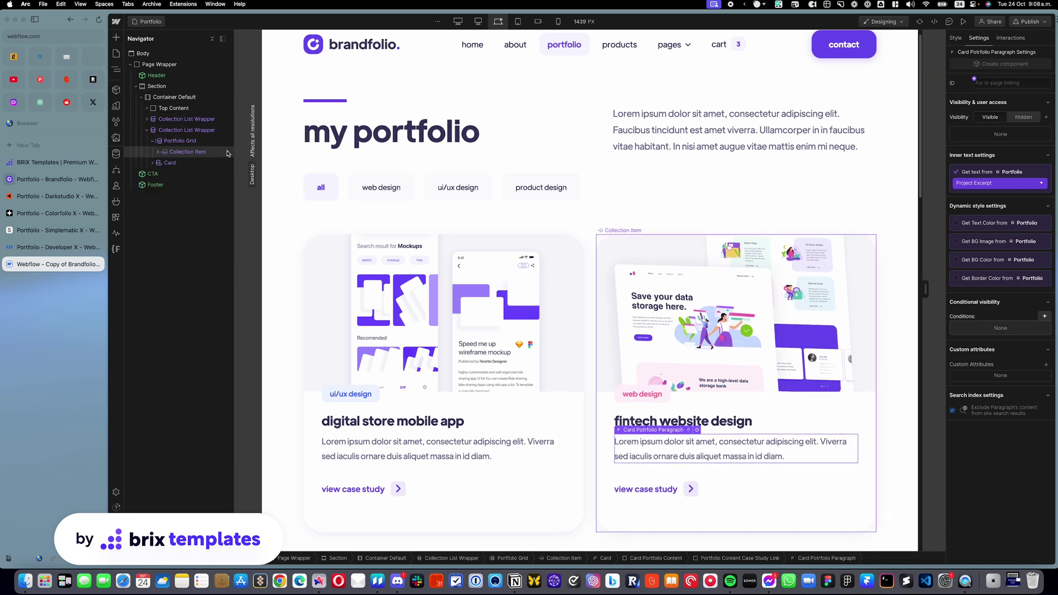
pyautogui.click(117, 155)
# Step: In Portfolio collection settings, add a Number field labelled 'Order', leave it optional, and save it
pyautogui.click(170, 99)
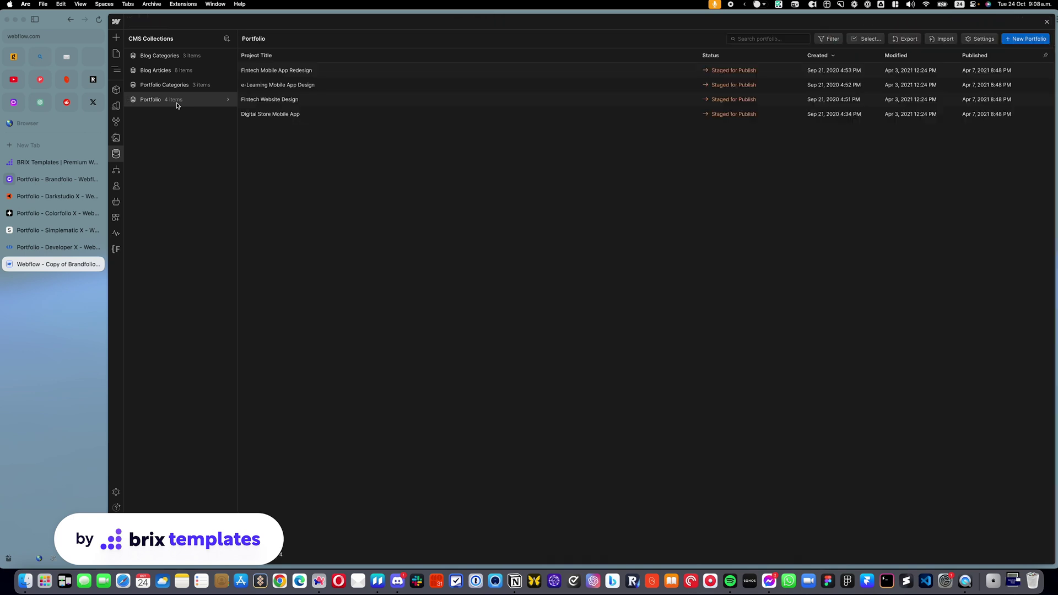
pyautogui.click(228, 100)
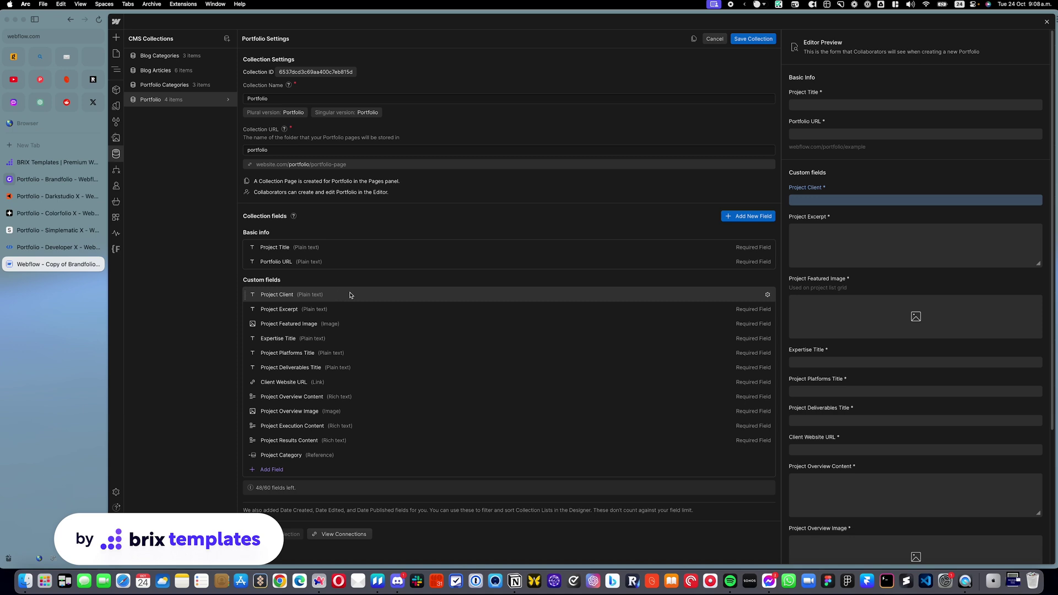
pyautogui.click(739, 217)
pyautogui.moveTo(279, 411)
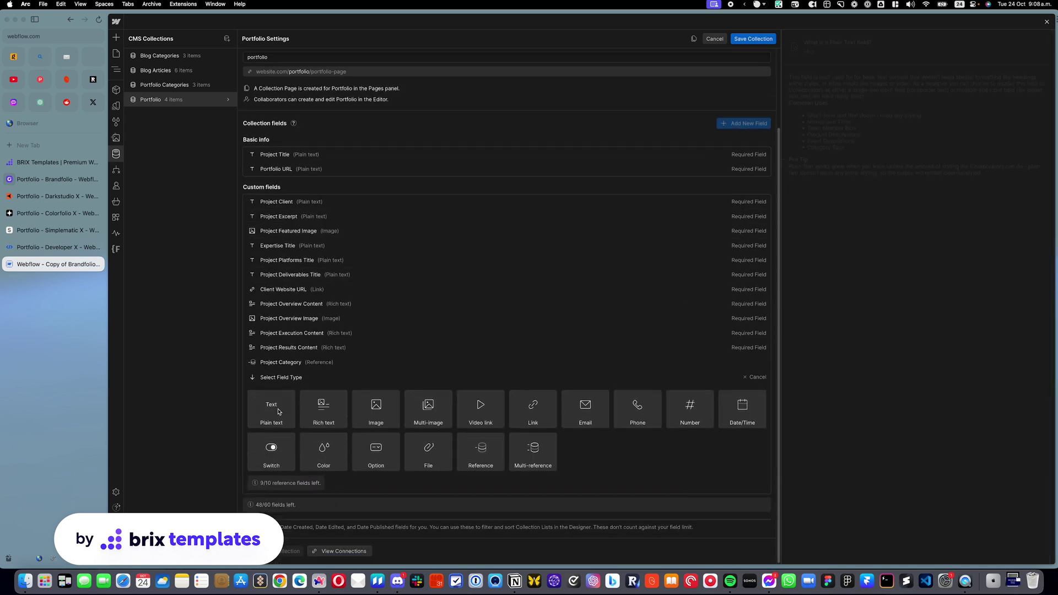
pyautogui.moveTo(756, 422)
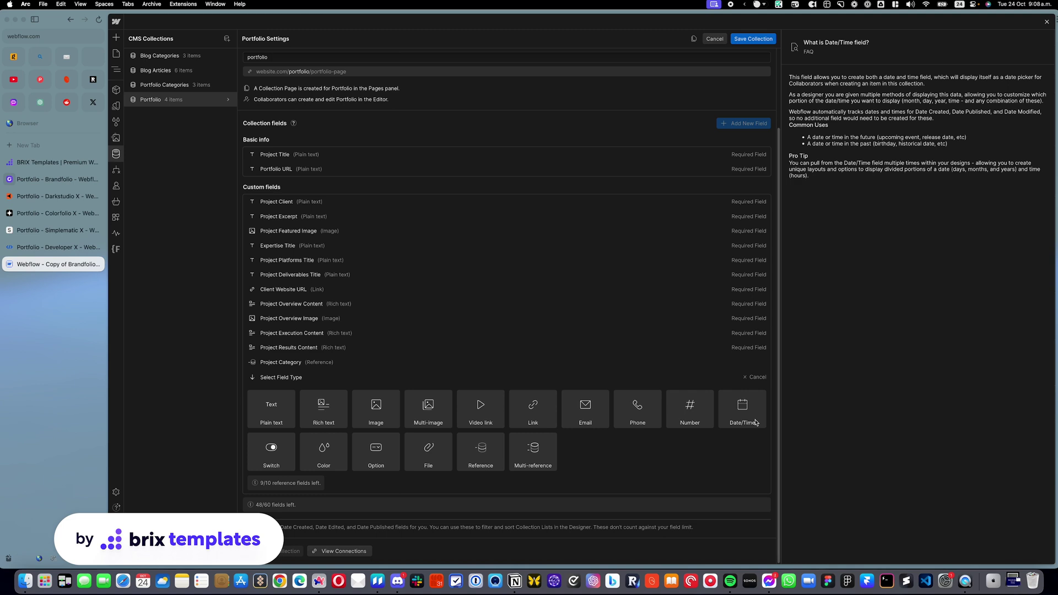
pyautogui.click(690, 418)
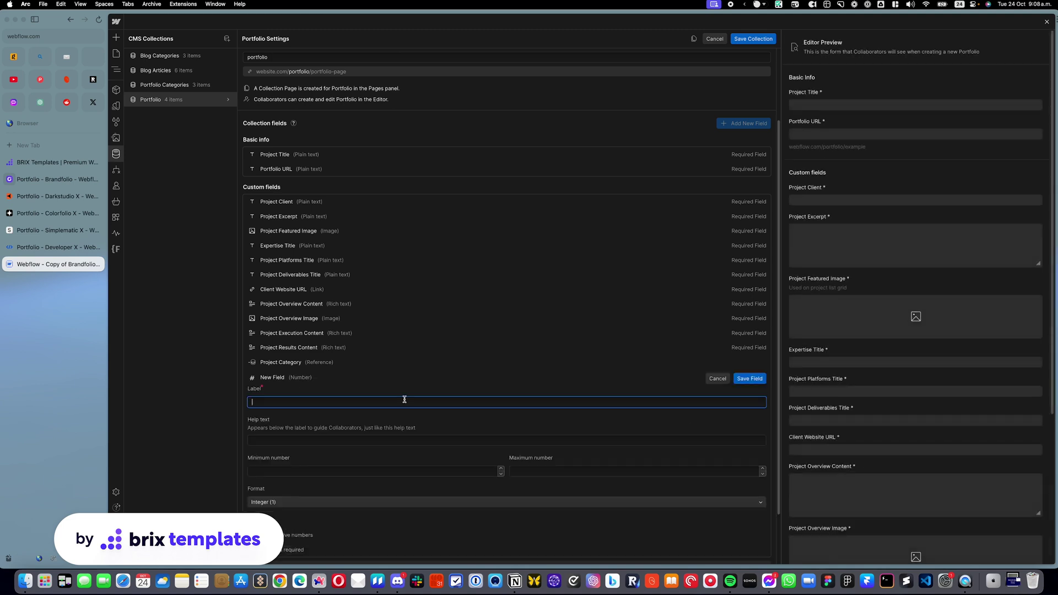
pyautogui.write('Order')
pyautogui.scroll(-3, 340, 371)
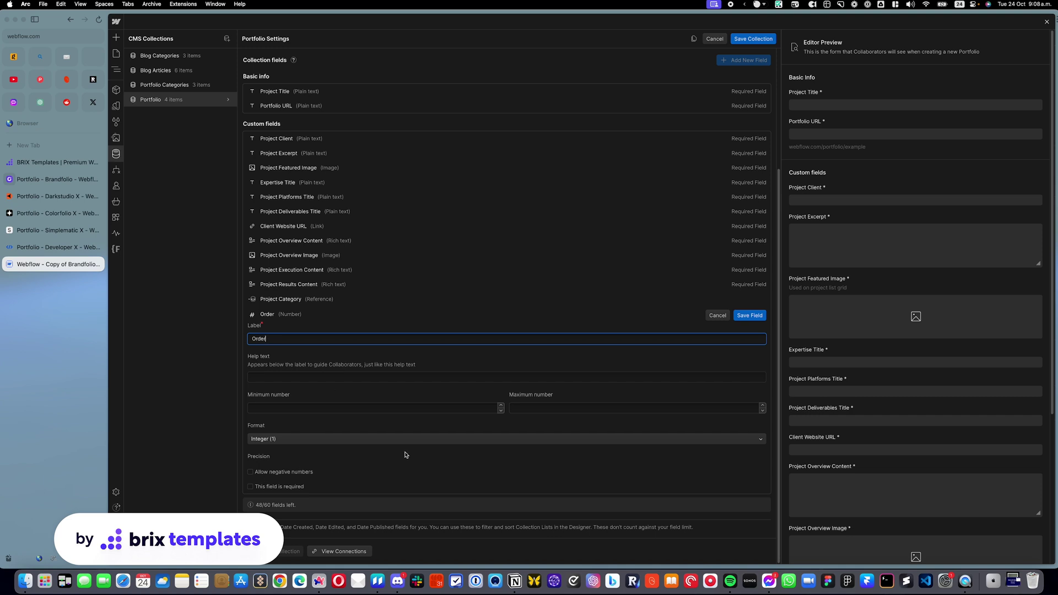
pyautogui.click(290, 487)
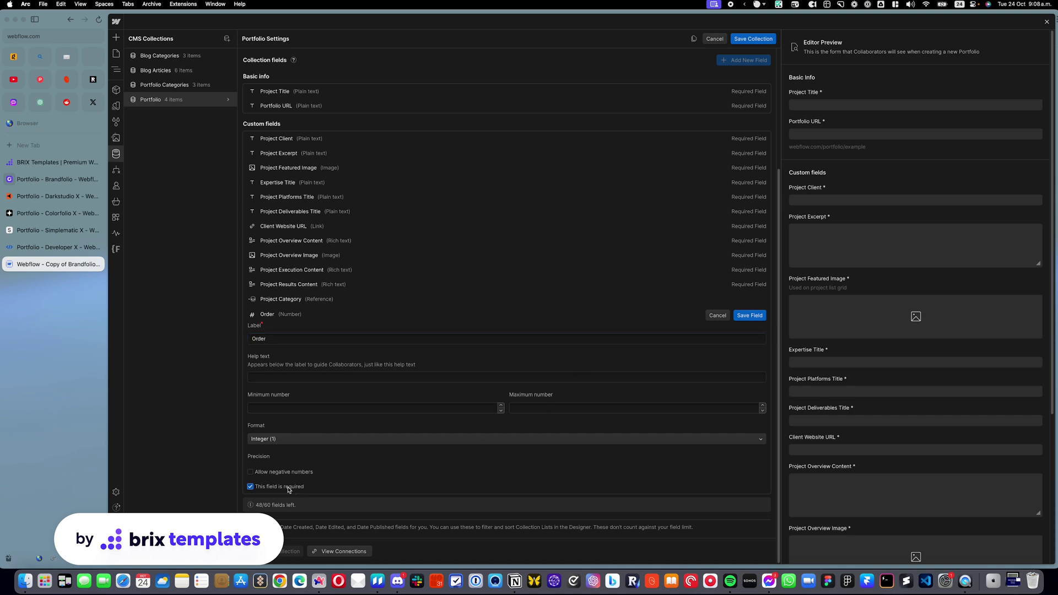
pyautogui.click(289, 488)
pyautogui.click(748, 315)
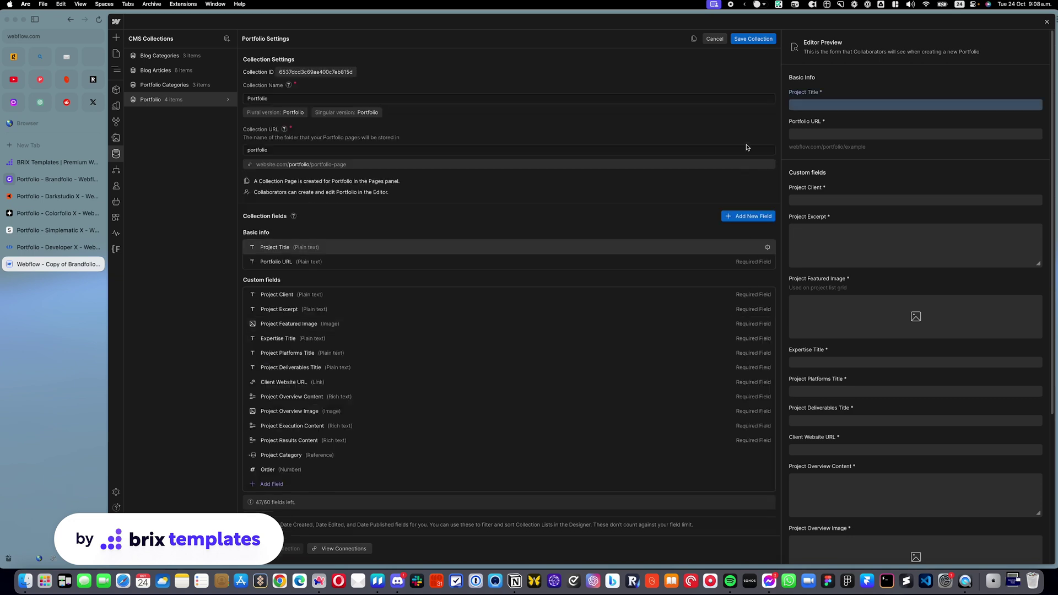
# Step: Save the collection, then give Fintech Mobile App Redesign Order 1 and Digital Store Mobile App Order 2
pyautogui.click(749, 40)
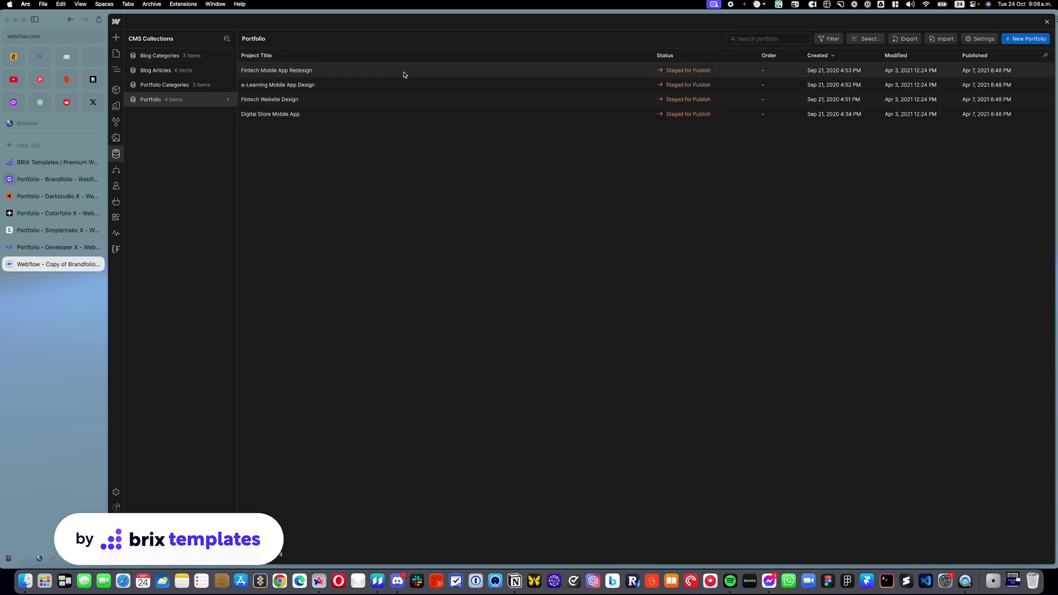
pyautogui.click(402, 72)
pyautogui.scroll(-10, 510, 224)
pyautogui.scroll(-10, 510, 224)
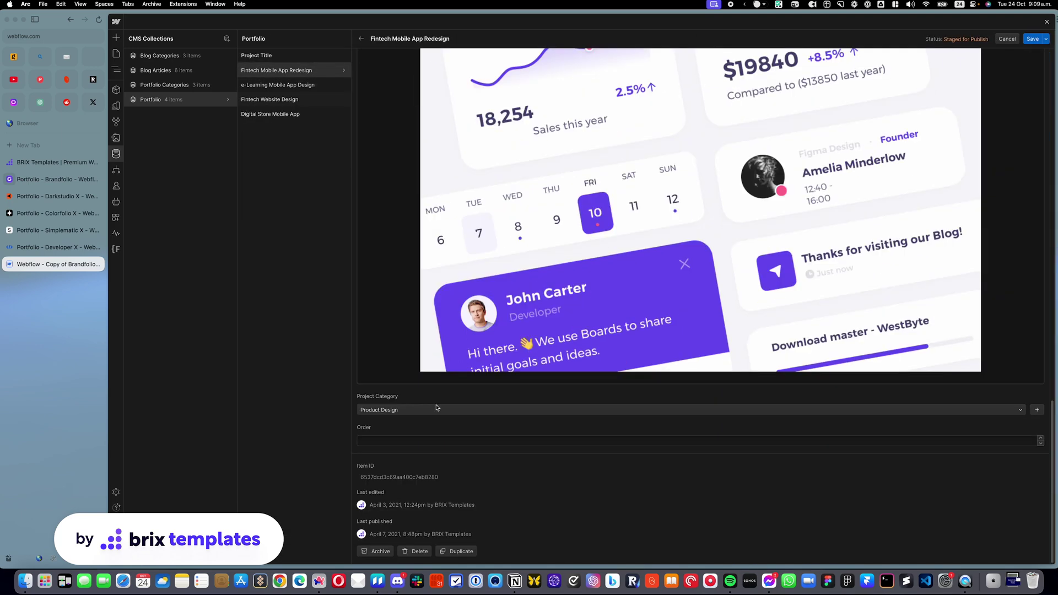
pyautogui.click(389, 441)
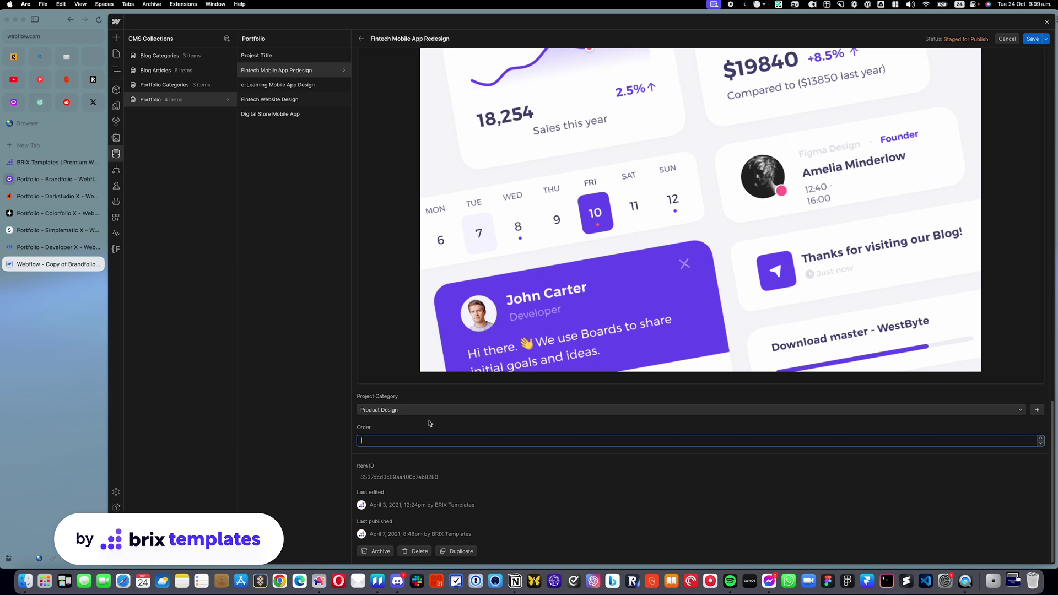
pyautogui.write('1')
pyautogui.click(1028, 40)
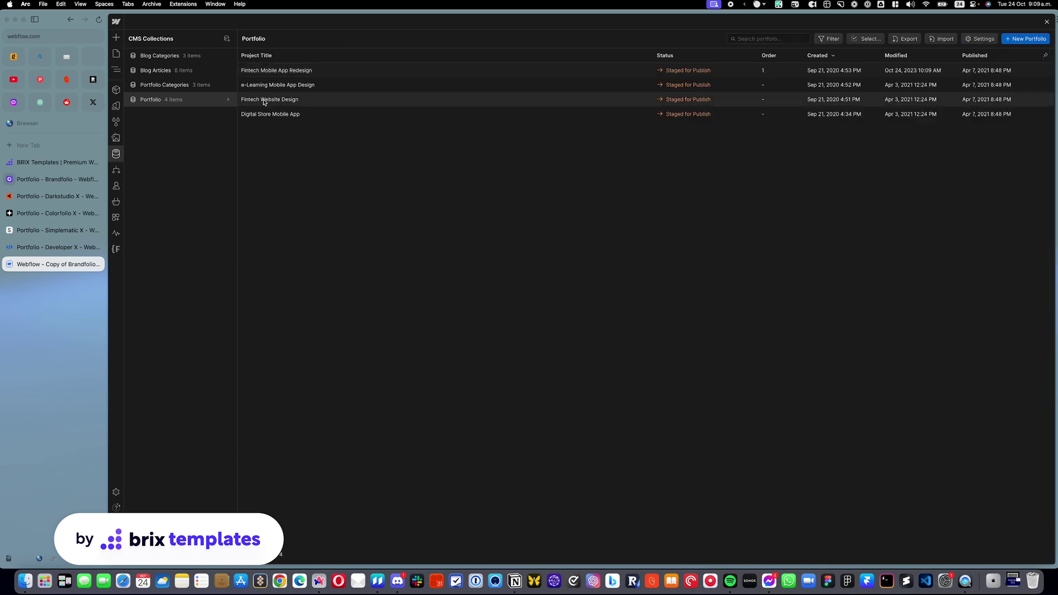
pyautogui.click(272, 100)
pyautogui.click(275, 114)
pyautogui.scroll(-20, 472, 309)
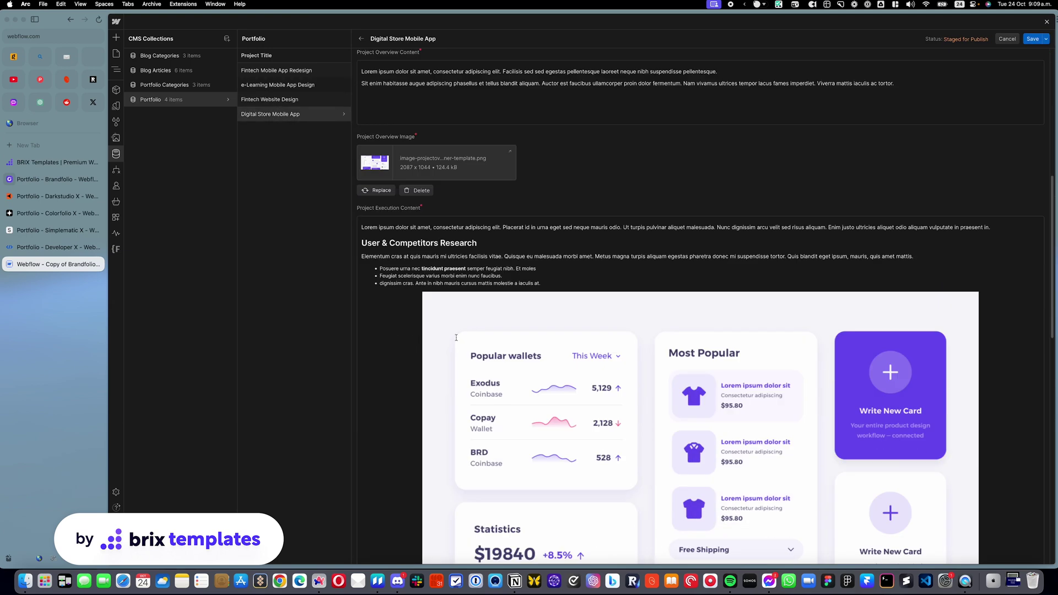
pyautogui.click(404, 438)
pyautogui.write('2')
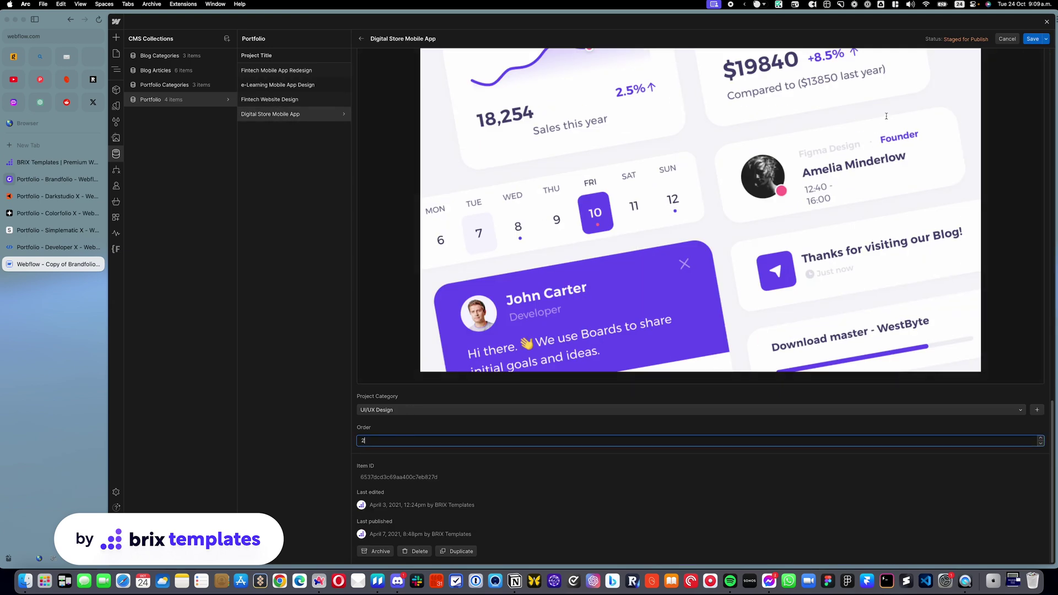
pyautogui.click(1022, 40)
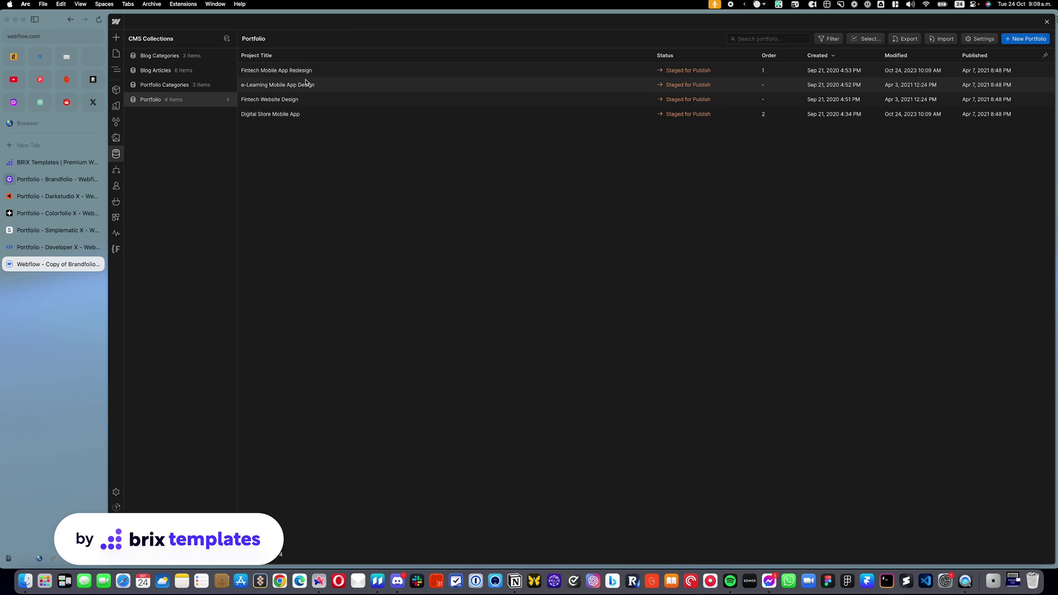
# Step: Set Order 3 on e-Learning Mobile App Design and Order 4 on Fintech Website Design
pyautogui.click(307, 84)
pyautogui.scroll(-10, 551, 331)
pyautogui.scroll(-3, 496, 352)
pyautogui.click(384, 441)
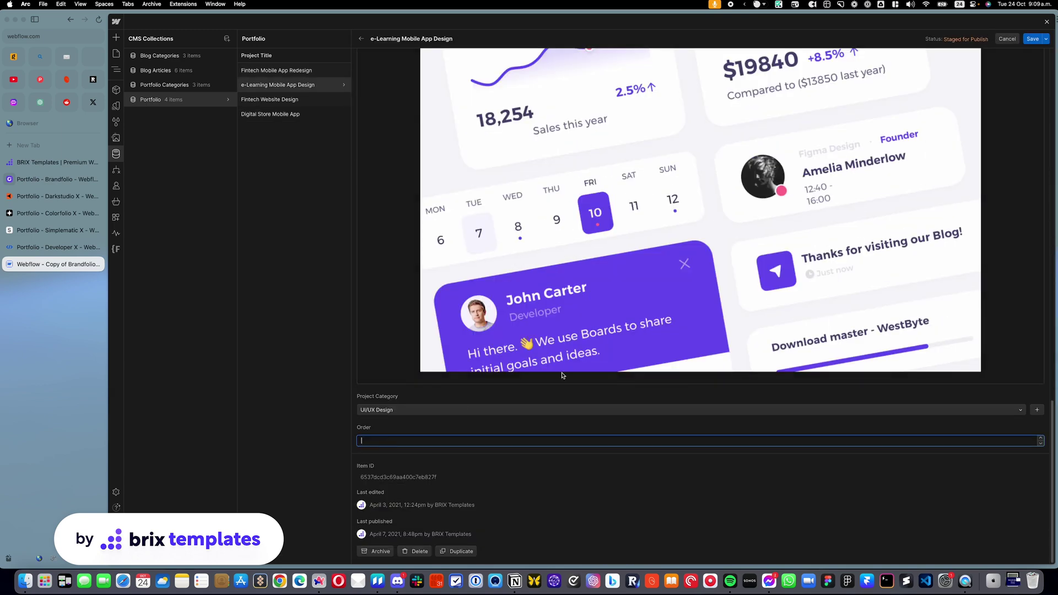
pyautogui.write('3')
pyautogui.click(1031, 39)
pyautogui.click(269, 99)
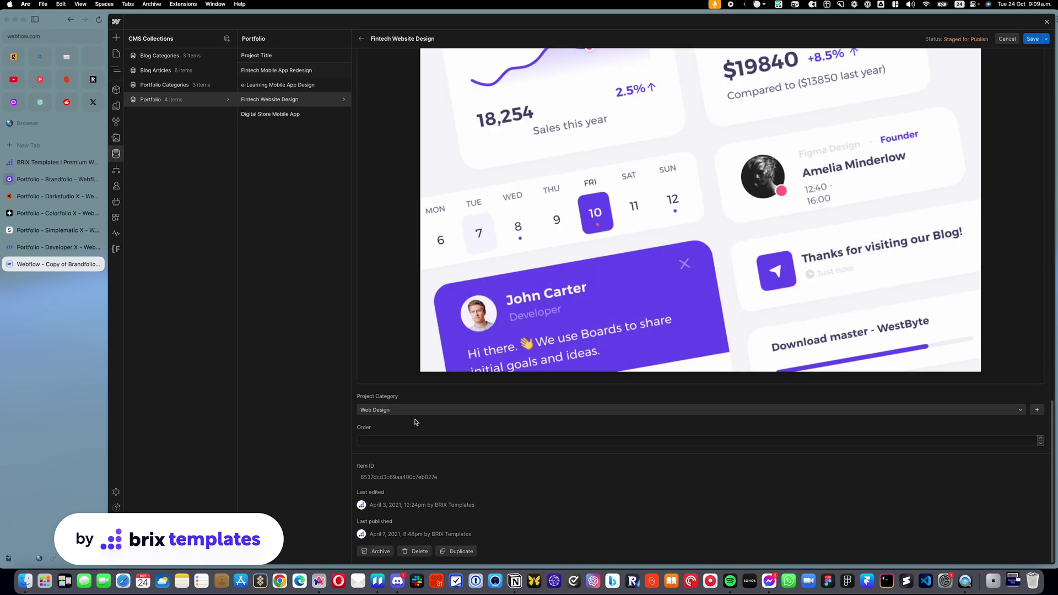
pyautogui.click(395, 440)
pyautogui.write('4')
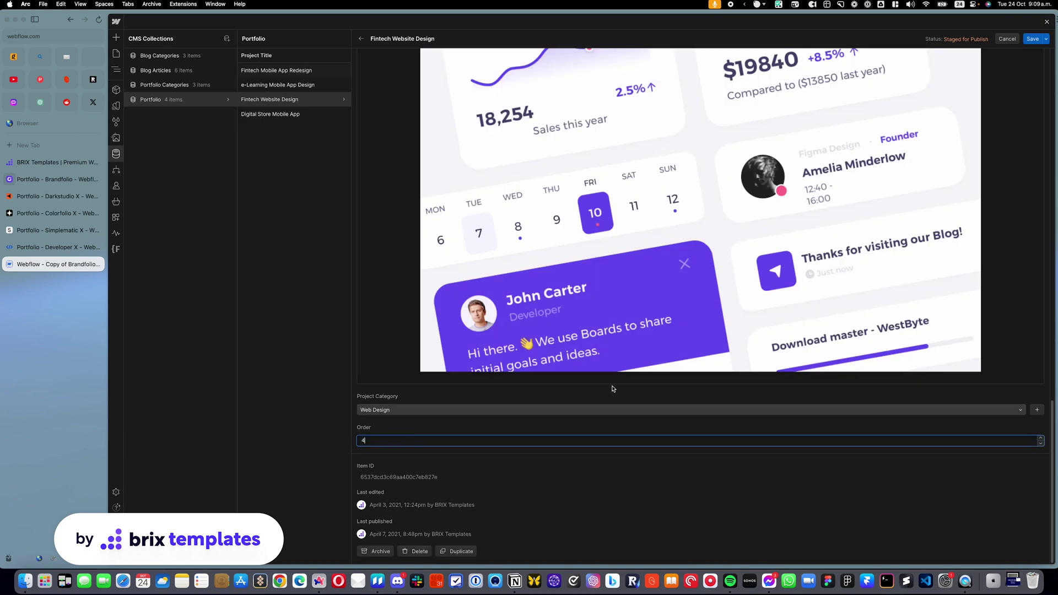
pyautogui.click(1032, 39)
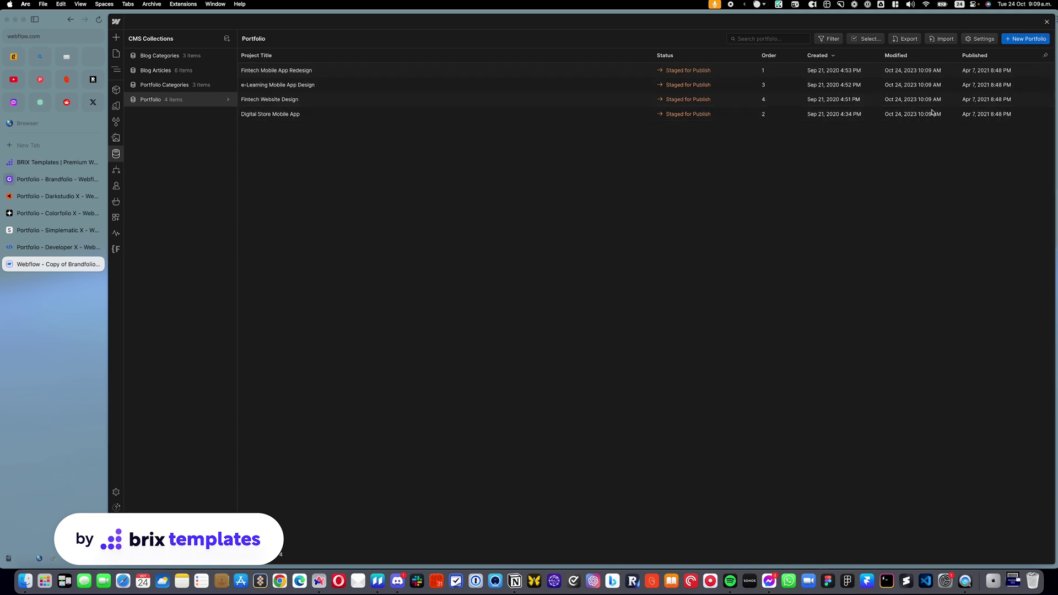
# Step: On the page, replace the portfolio grid's Created On sort with Order, smallest to largest
pyautogui.click(1047, 22)
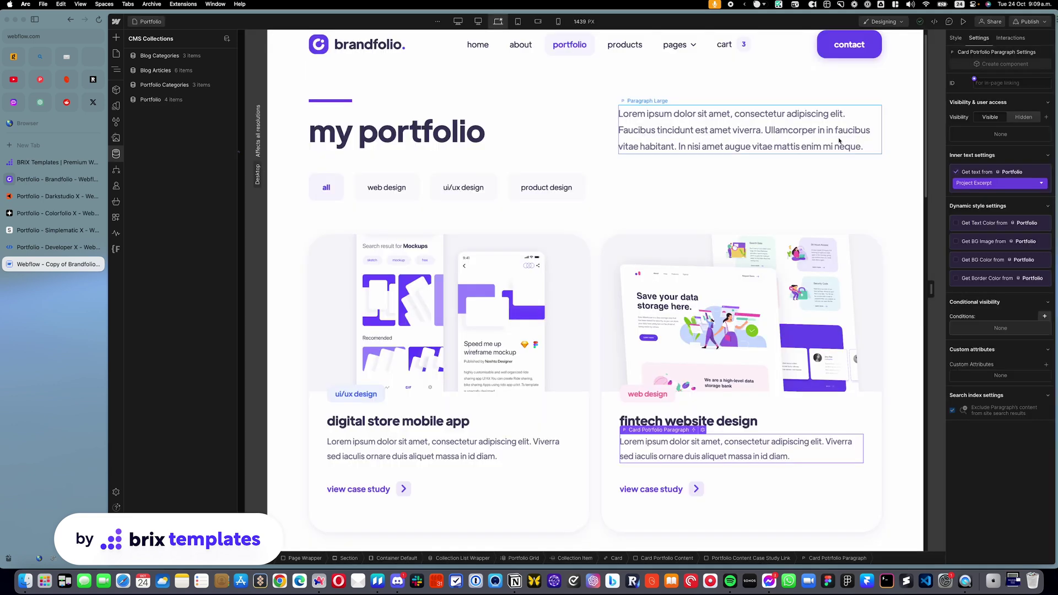
pyautogui.click(596, 309)
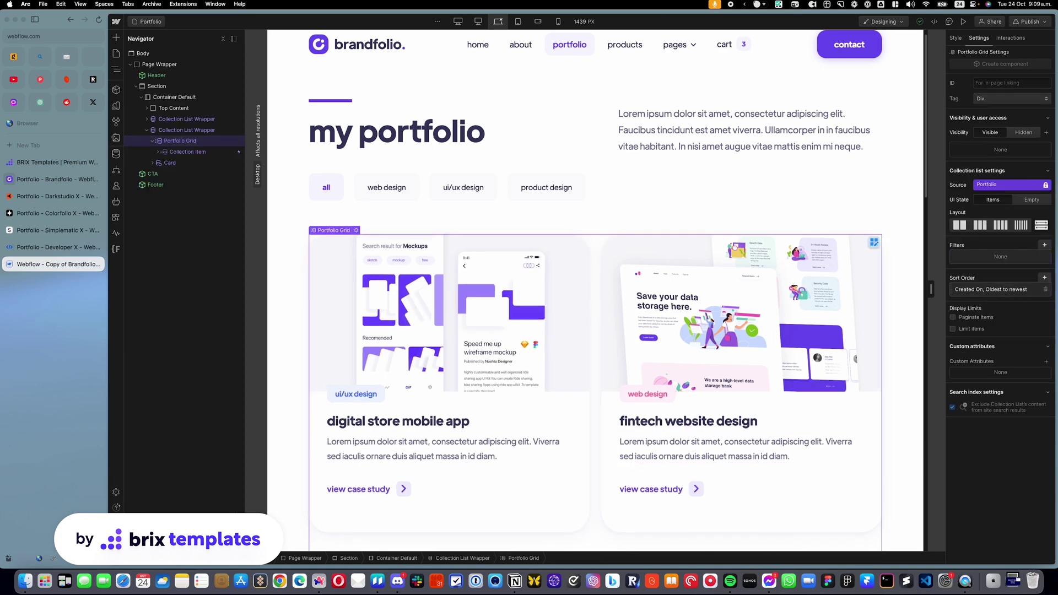
pyautogui.click(1045, 290)
pyautogui.click(1043, 279)
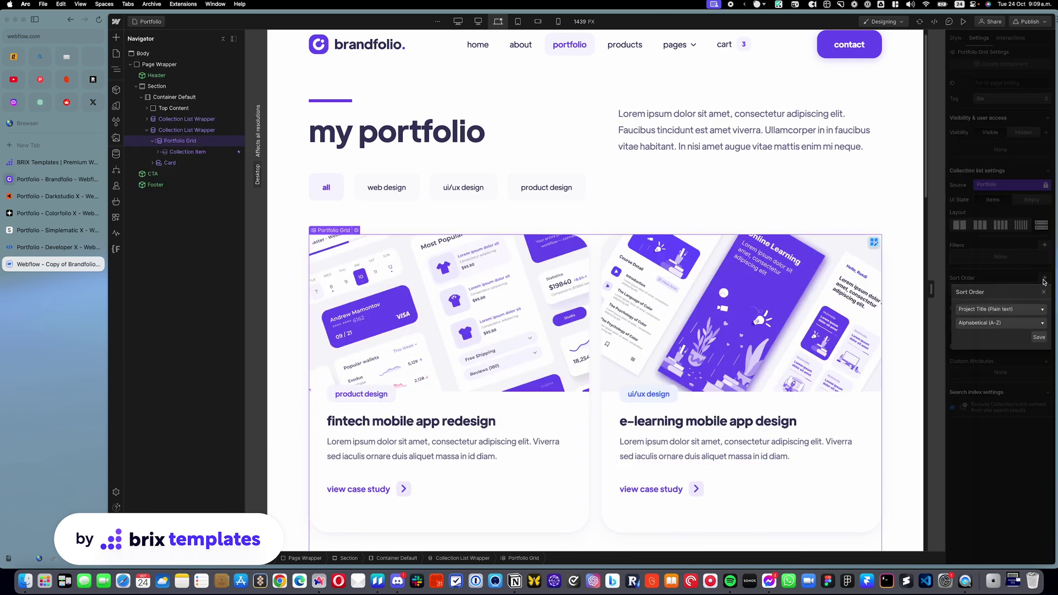
pyautogui.click(999, 309)
pyautogui.scroll(-3, 990, 340)
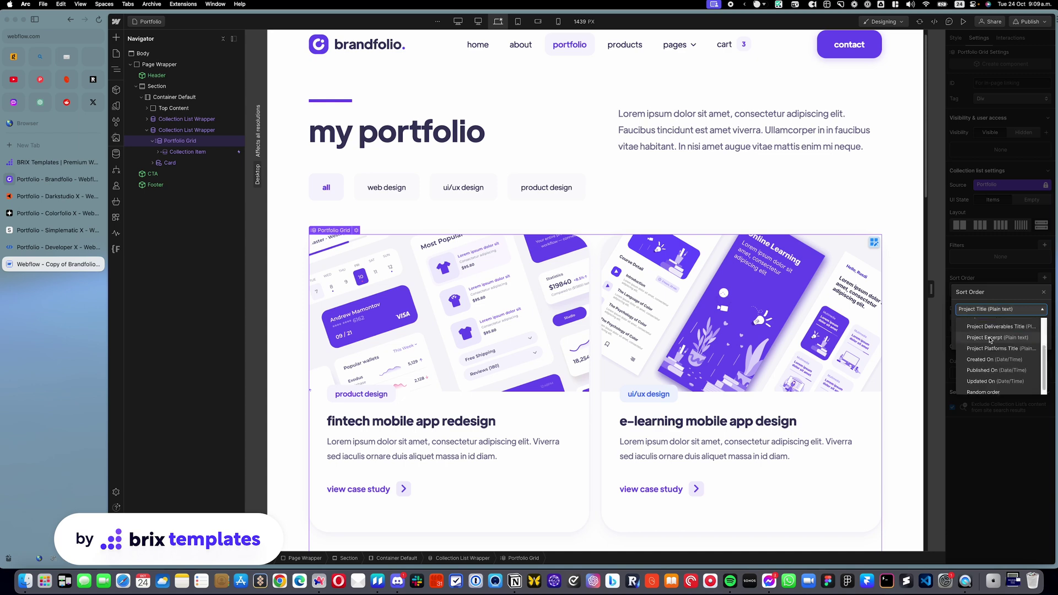
pyautogui.scroll(-2, 990, 340)
pyautogui.click(978, 353)
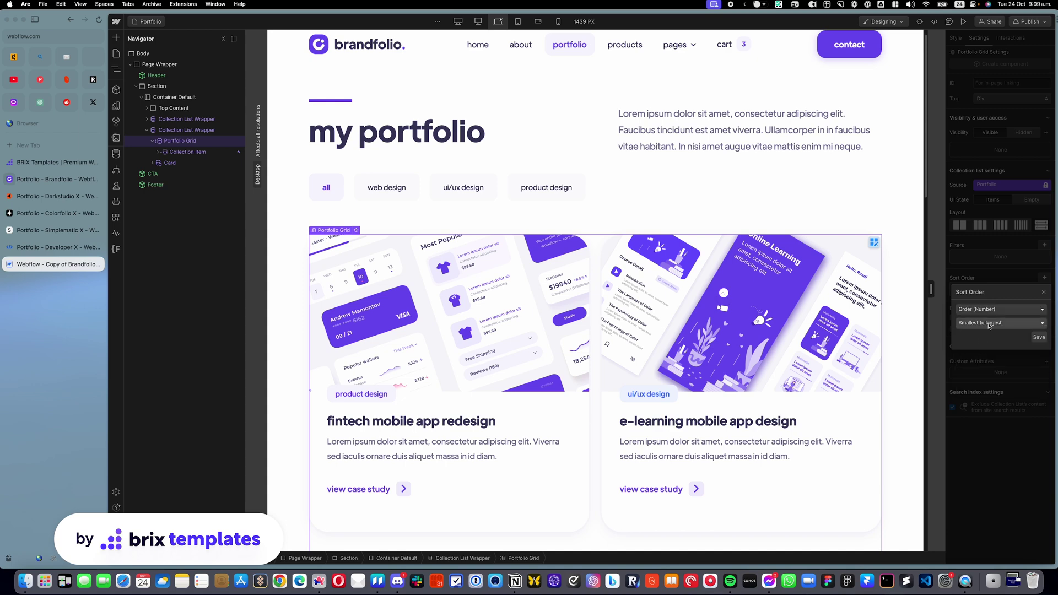
pyautogui.click(1039, 338)
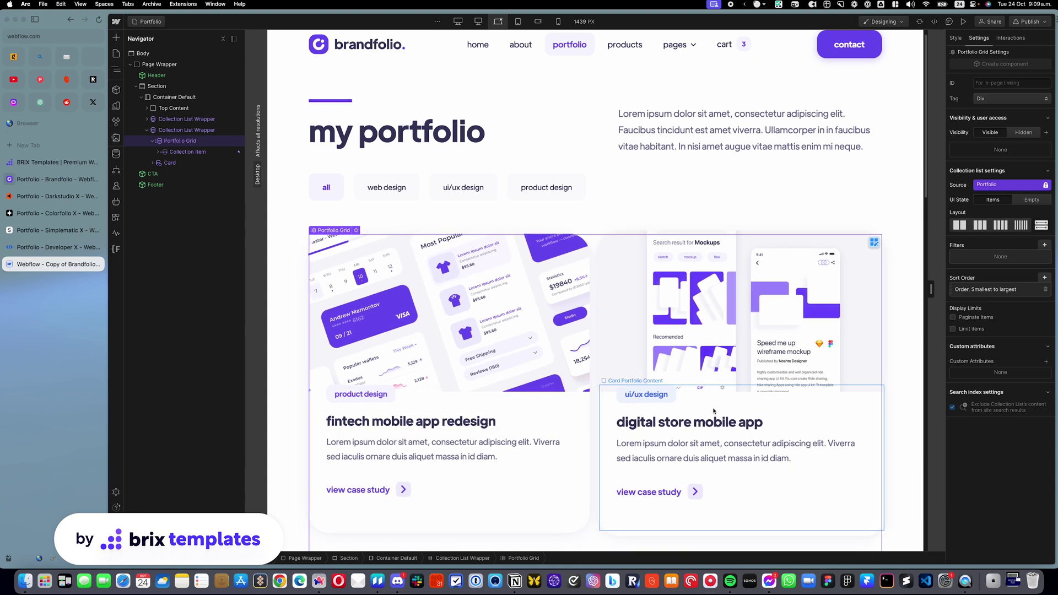
# Step: Reverse the grid's Order sort to largest to smallest
pyautogui.scroll(-3, 713, 414)
pyautogui.scroll(-1, 713, 410)
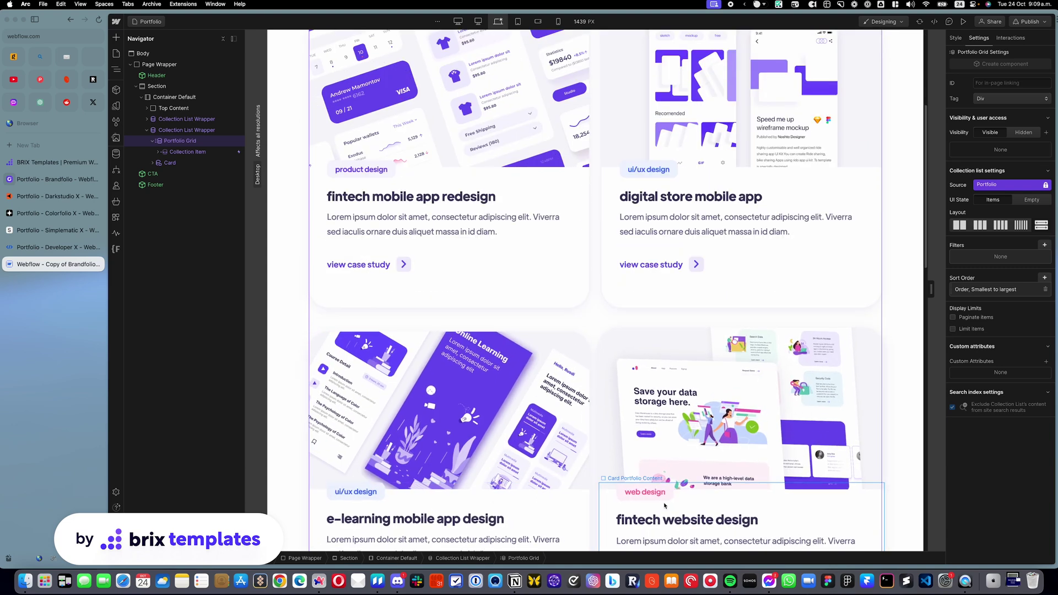
pyautogui.scroll(4, 666, 496)
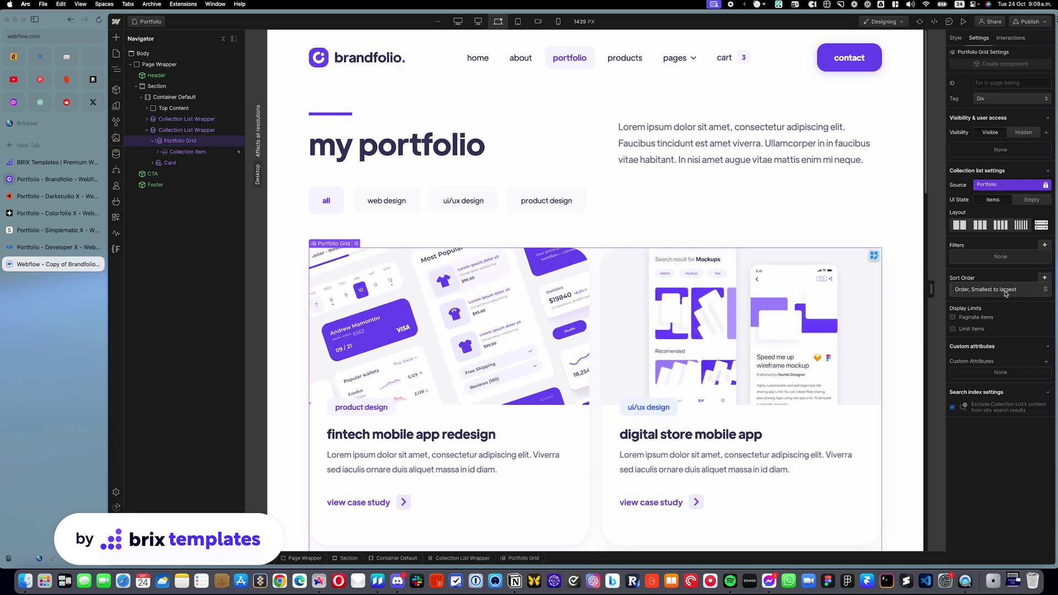
pyautogui.click(986, 289)
pyautogui.click(994, 338)
pyautogui.click(989, 366)
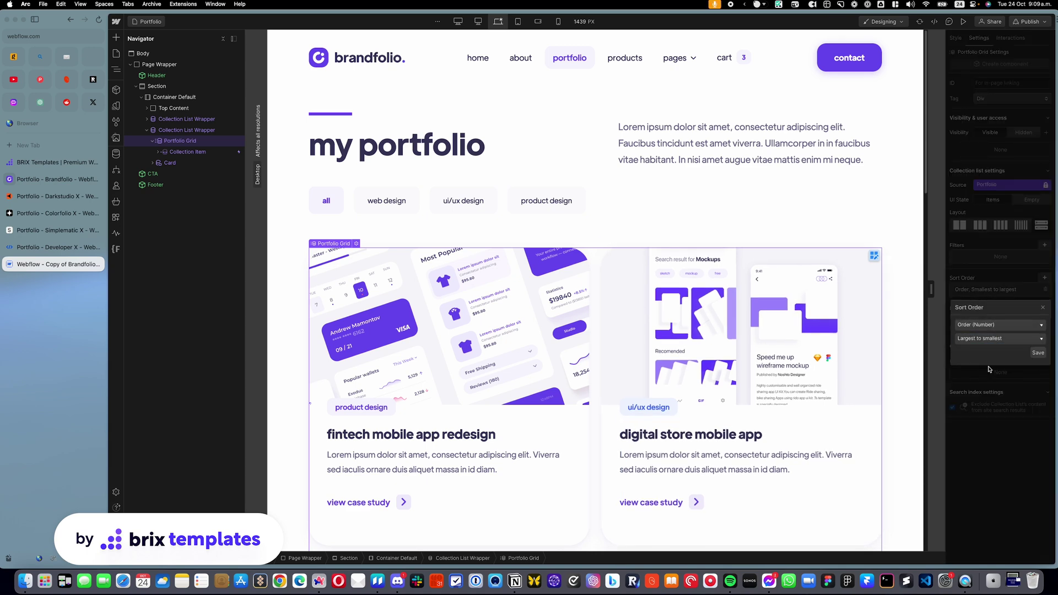
pyautogui.click(1039, 354)
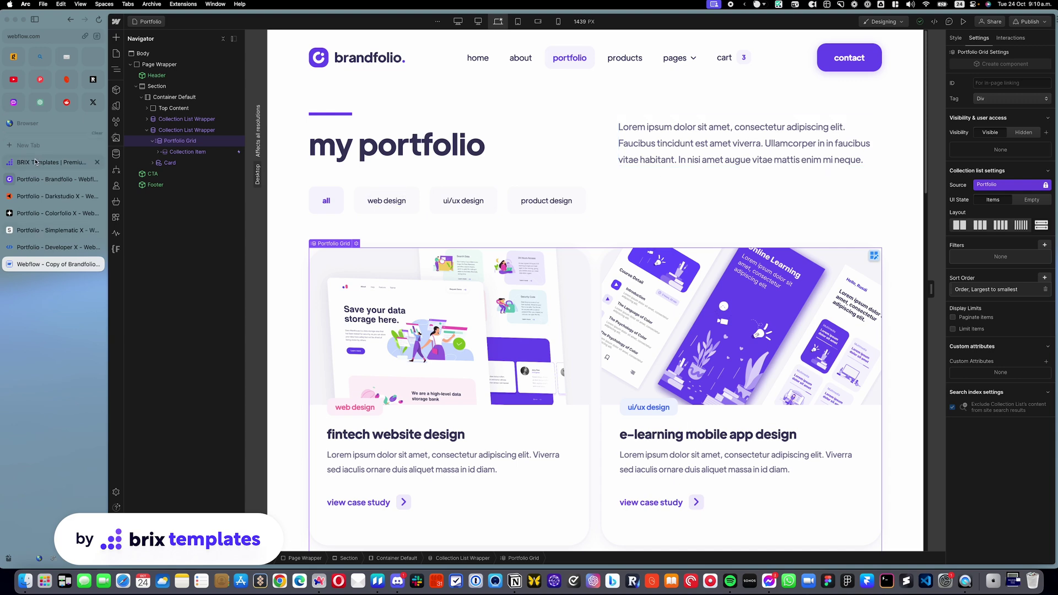
# Step: Show the CMS Collections list: Blog Categories, Blog Articles, Portfolio Categories and Portfolio
pyautogui.click(116, 154)
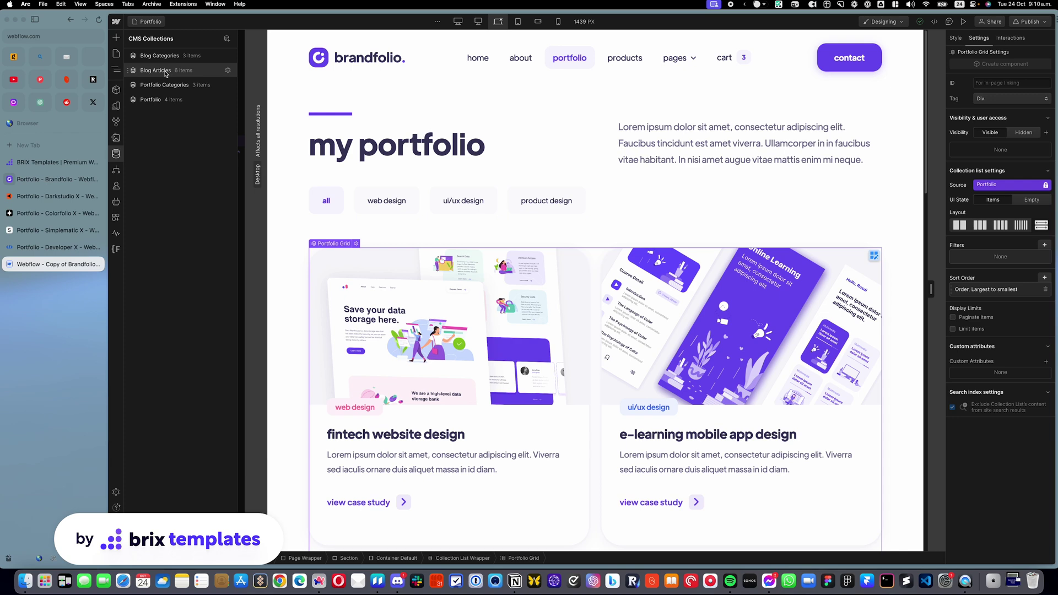
# Step: Switch to the BRIX Templates homepage and scroll down to the footer and back to the hero
pyautogui.click(46, 168)
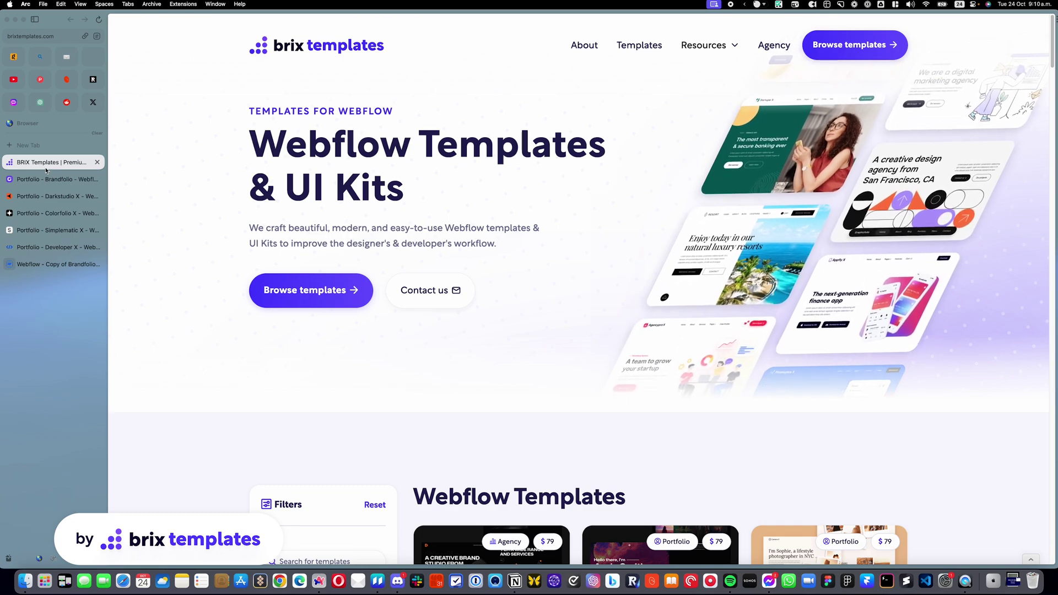
pyautogui.scroll(-20, 171, 167)
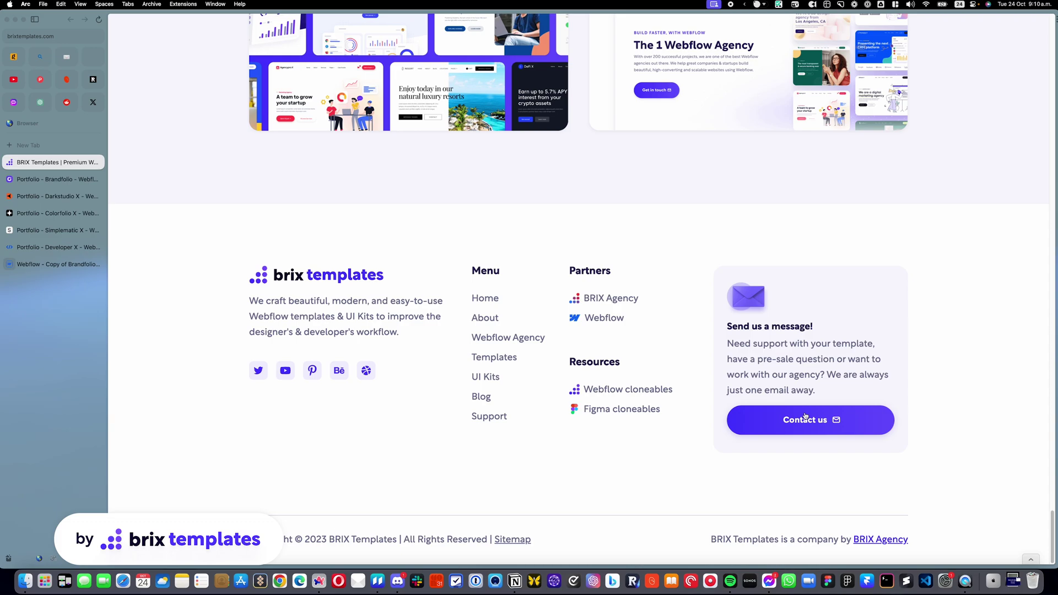
pyautogui.scroll(5, 694, 353)
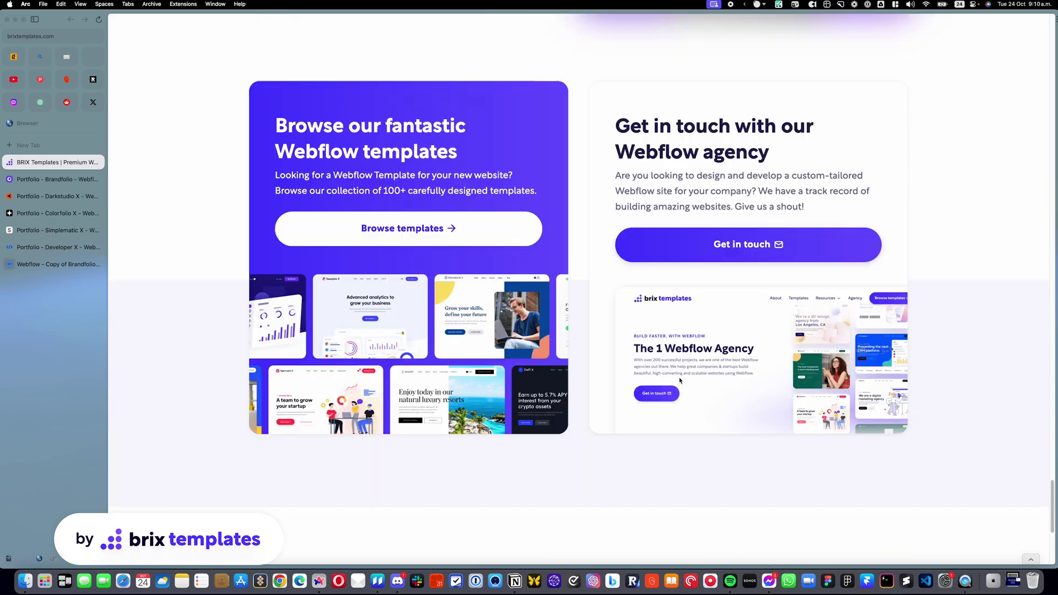
pyautogui.scroll(20, 680, 380)
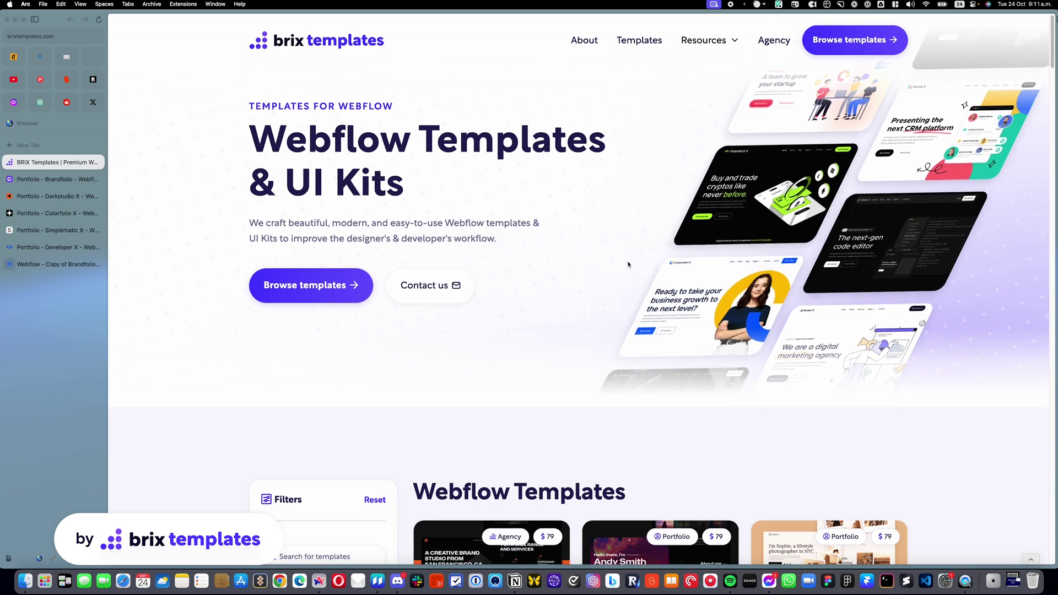
pyautogui.tripleClick(495, 232)
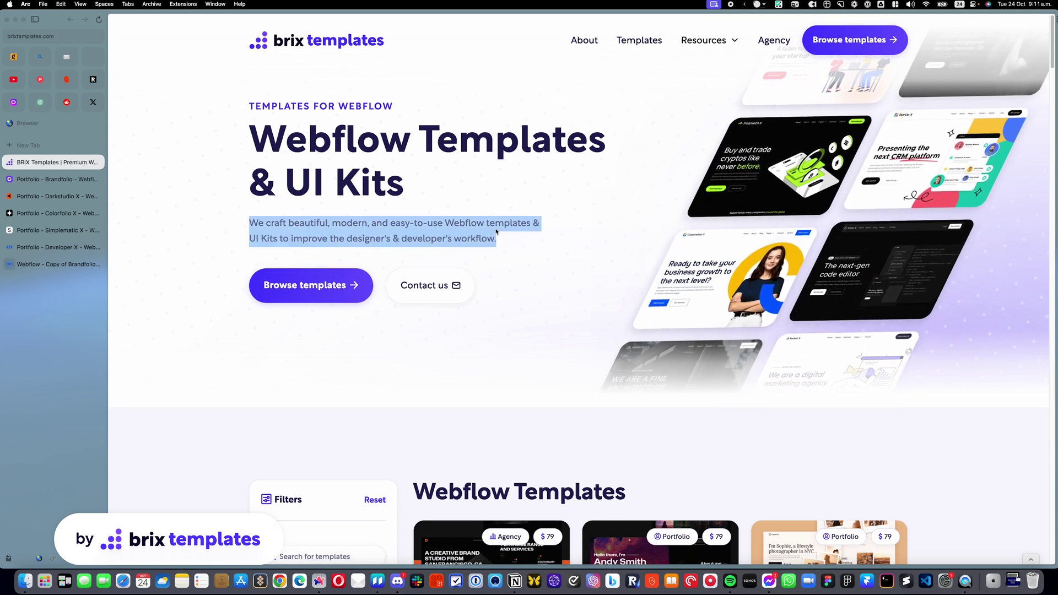
pyautogui.click(509, 183)
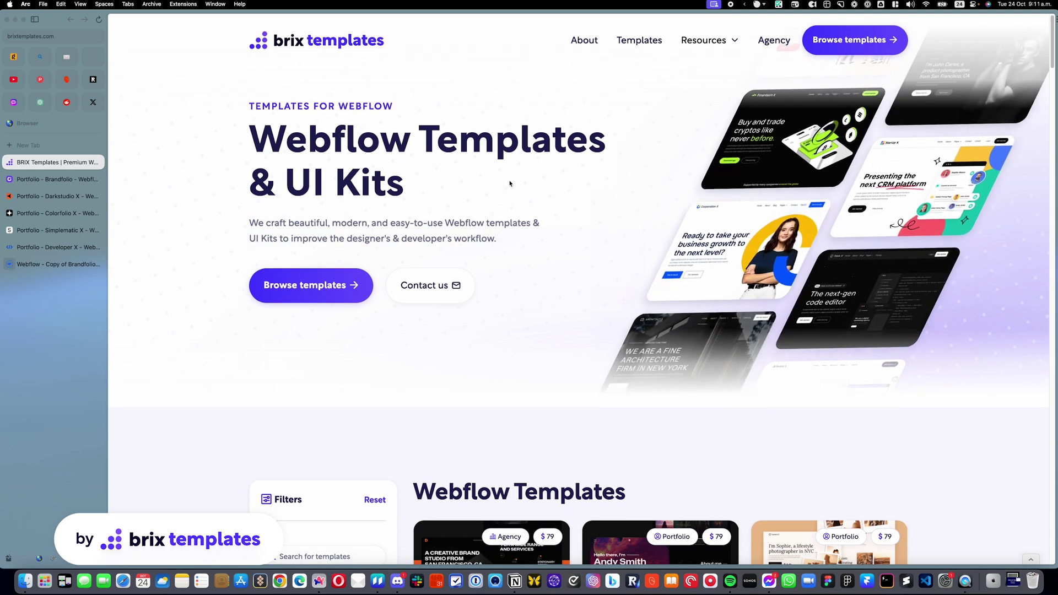